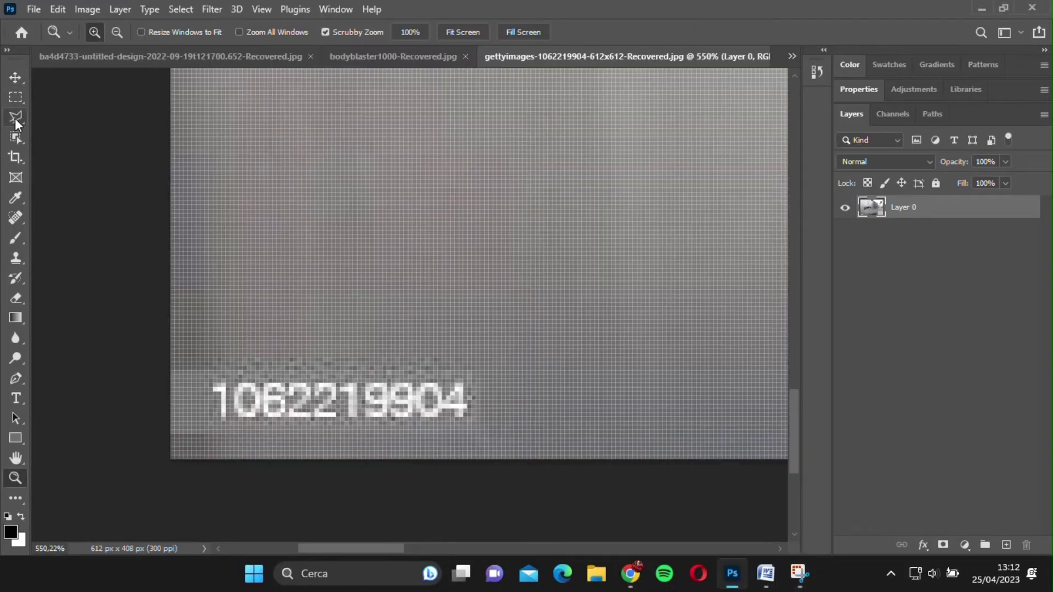
Outline the image number near the photo's lower-left corner with a rectangular Polygonal Lasso selection.
click(15, 116)
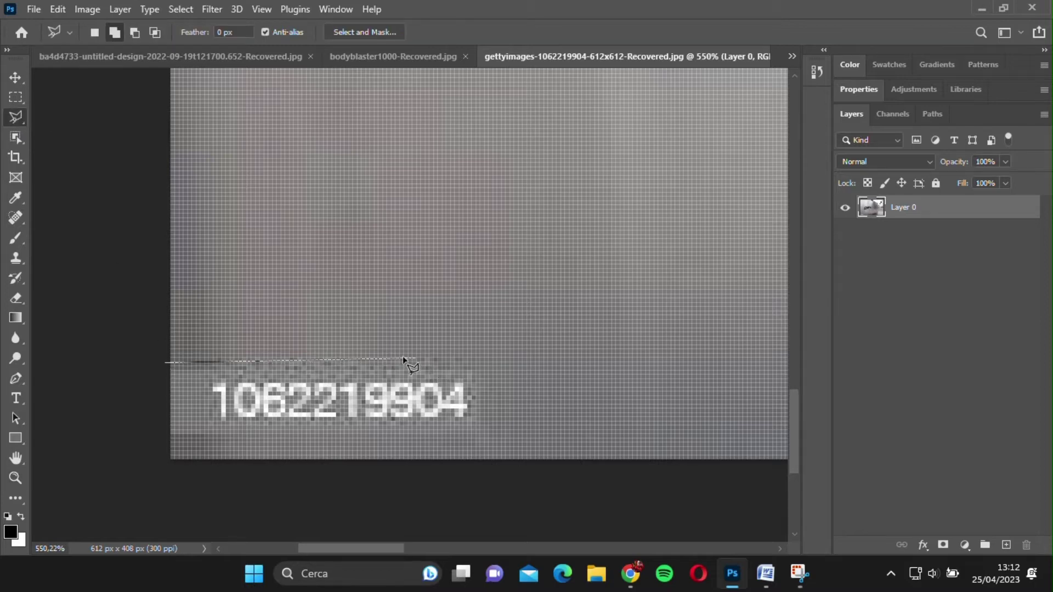
click(166, 354)
click(492, 353)
click(491, 437)
click(164, 437)
click(166, 355)
click(166, 355)
Replace the selected image number using Content-Aware Fill with automatic sampling, output to a new layer.
click(57, 9)
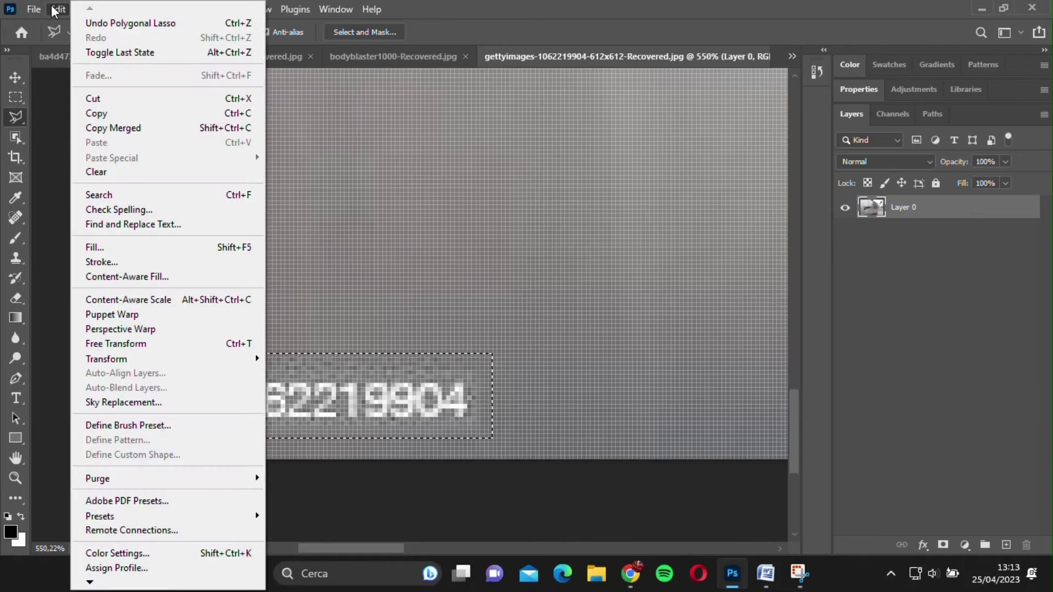
click(158, 279)
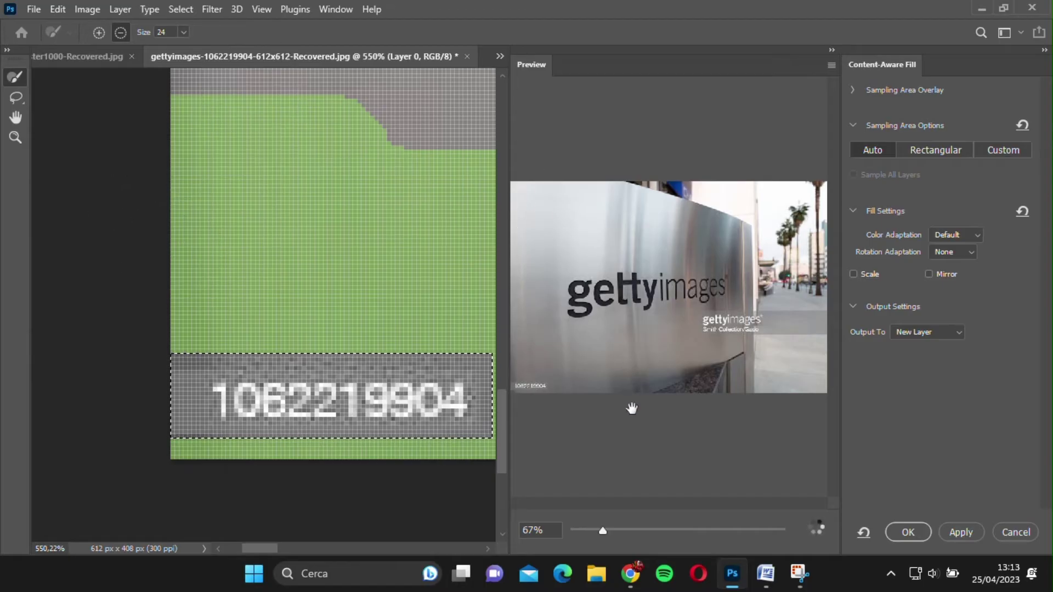
scroll(611, 416, up, 3)
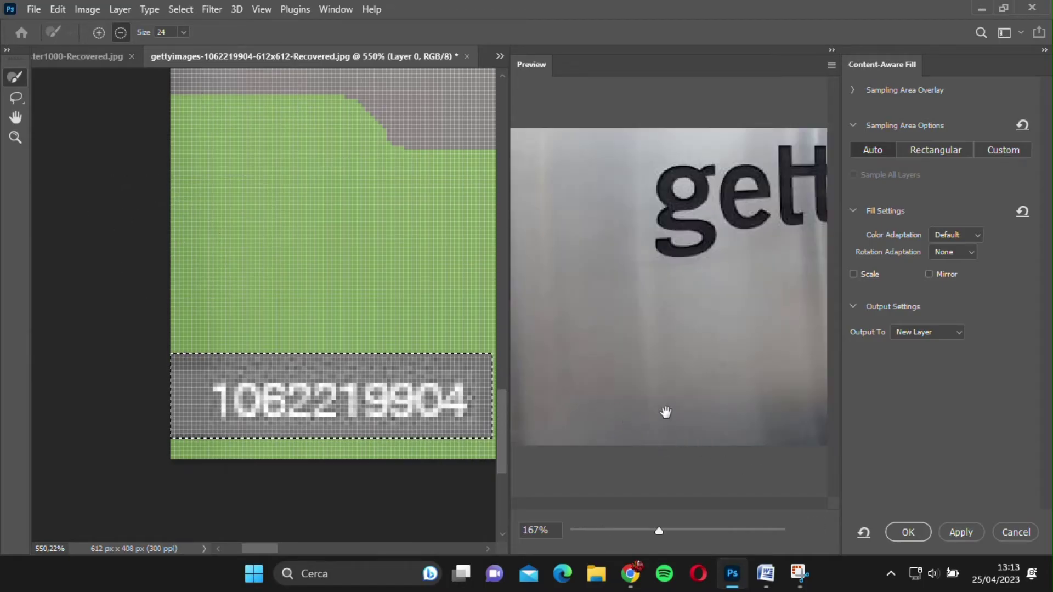
drag(658, 531, 647, 531)
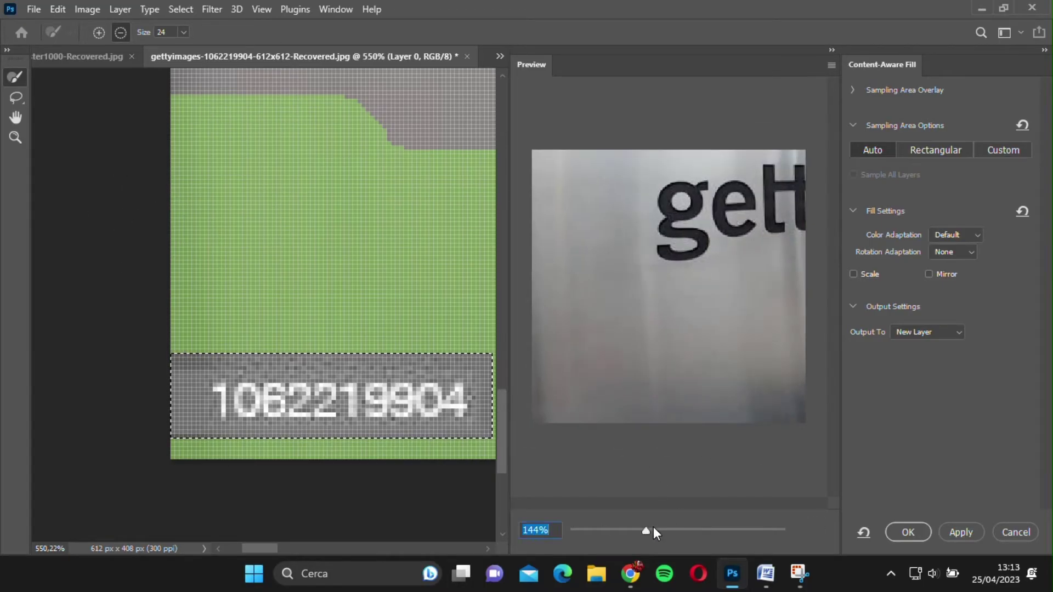
click(913, 532)
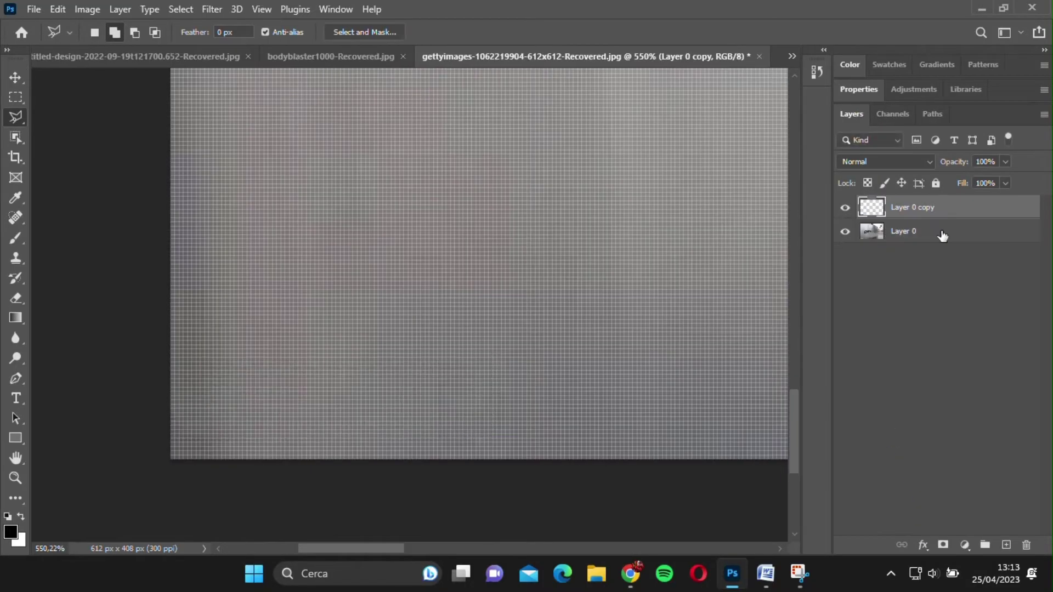
Merge the content-aware fill layer with Layer 0.
shift+click(949, 239)
right_click(950, 237)
click(847, 454)
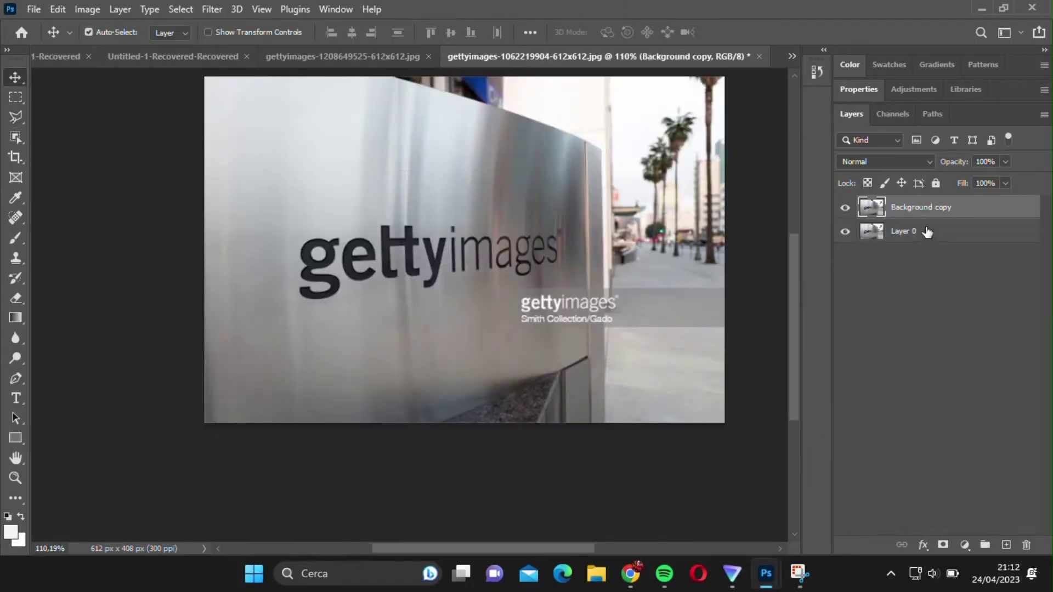
Outline the whole gray watermark band, from the start of its text to the photo's right edge, with the Polygonal Lasso.
click(15, 478)
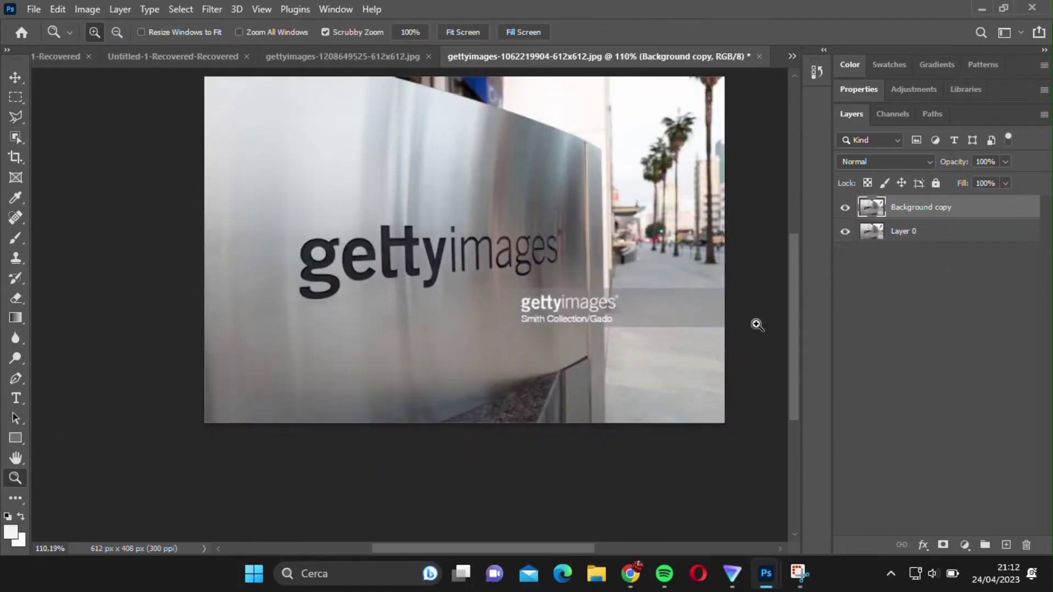
drag(756, 324, 823, 302)
drag(167, 217, 209, 227)
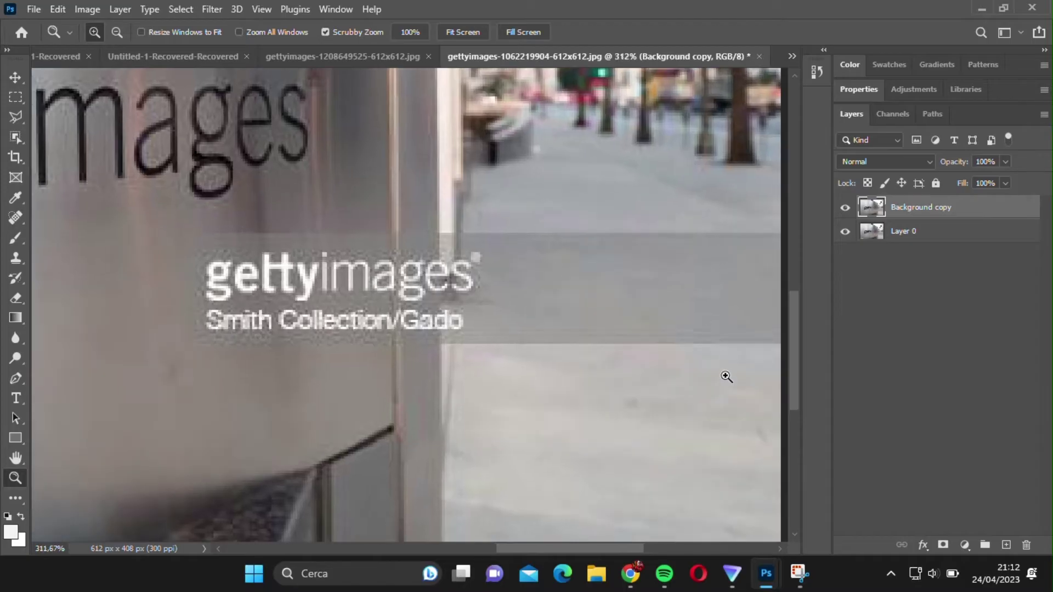
drag(580, 547, 609, 547)
drag(612, 282, 719, 247)
click(16, 117)
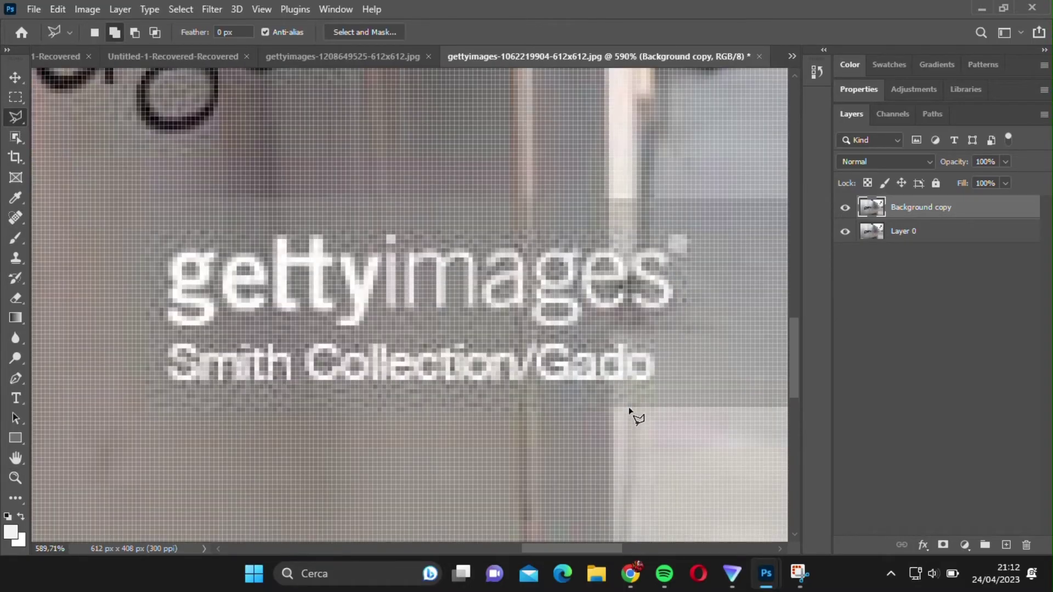
click(630, 409)
click(143, 408)
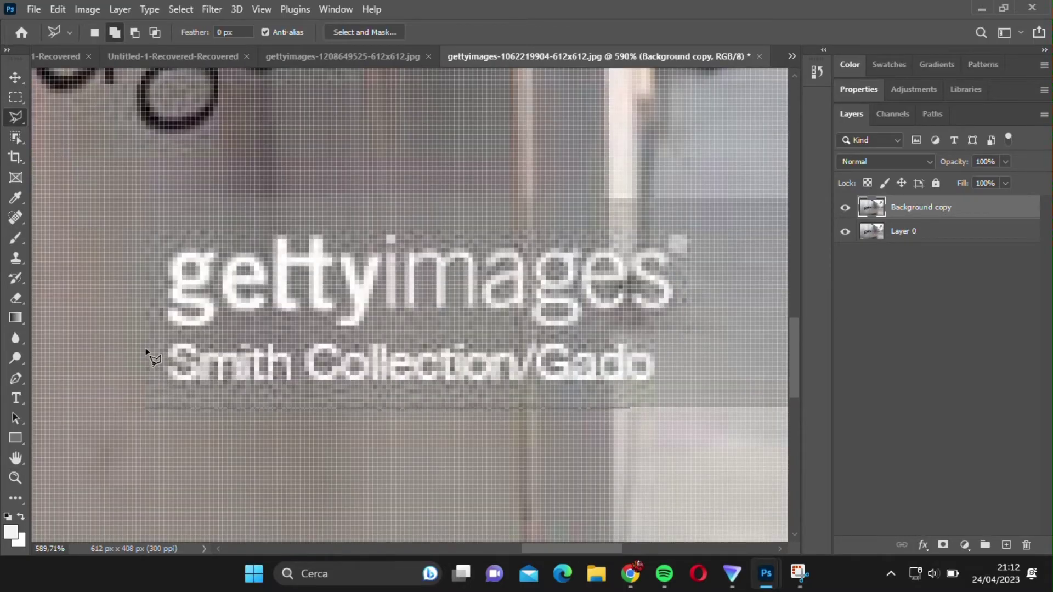
shift+click(242, 197)
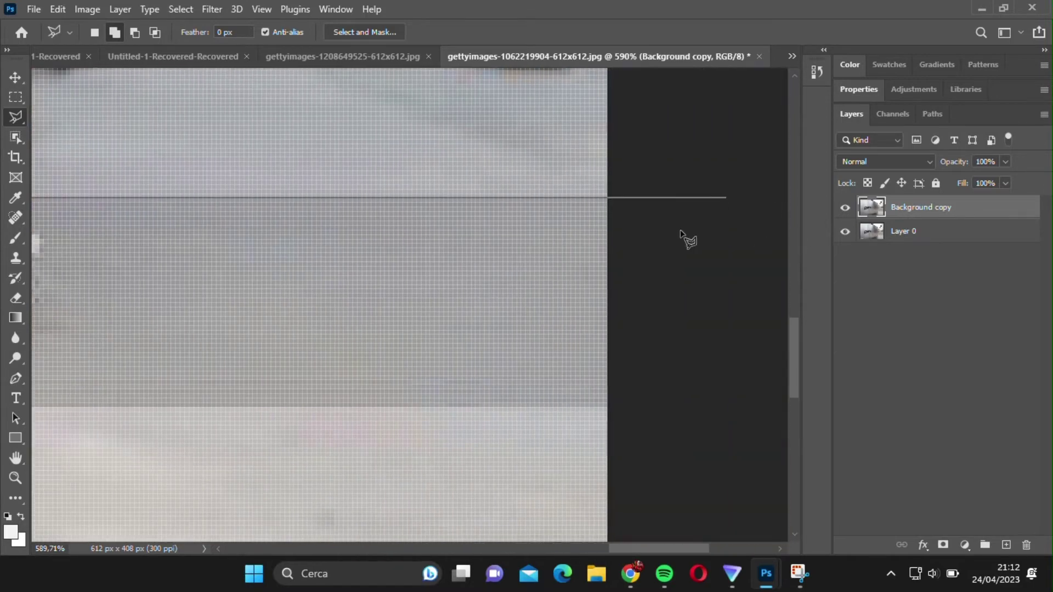
shift+click(630, 231)
shift+click(609, 413)
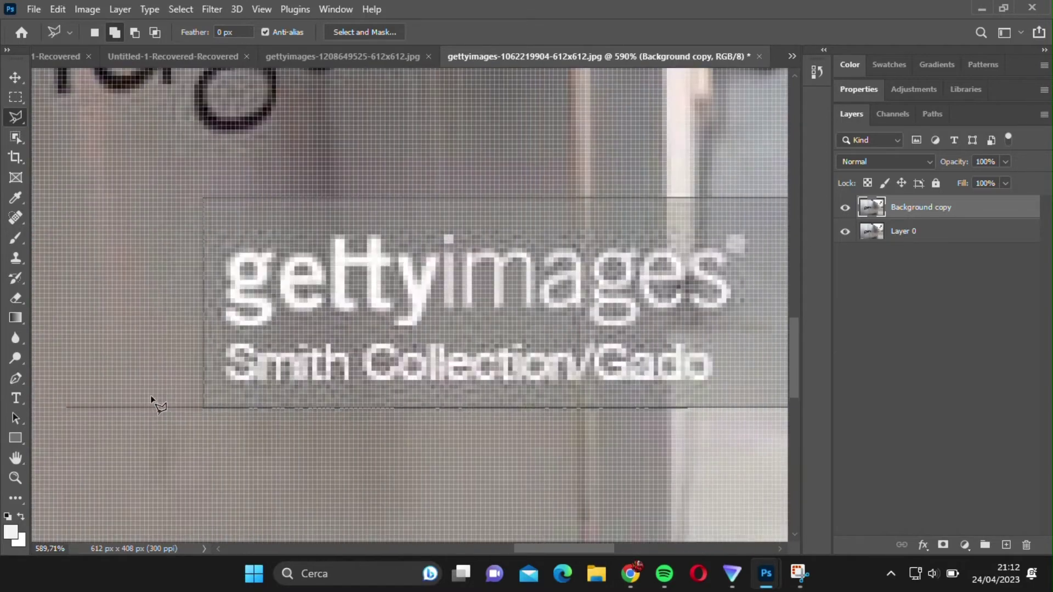
click(687, 408)
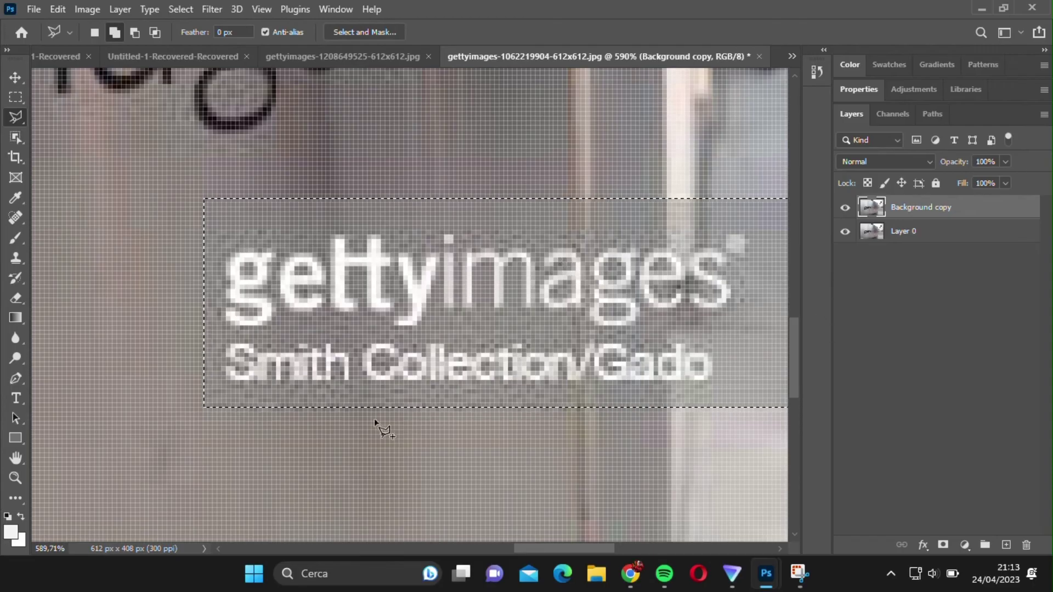
Copy the selected watermark band to a new layer and change its blend mode to even out the gray tint.
click(15, 478)
drag(352, 306, 332, 289)
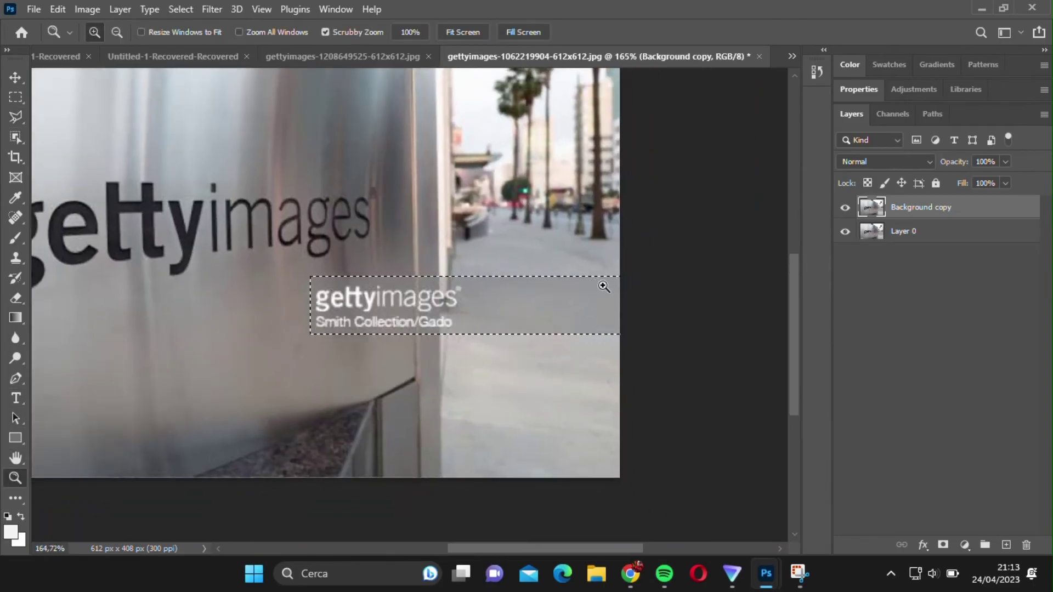
drag(607, 286, 647, 287)
click(15, 78)
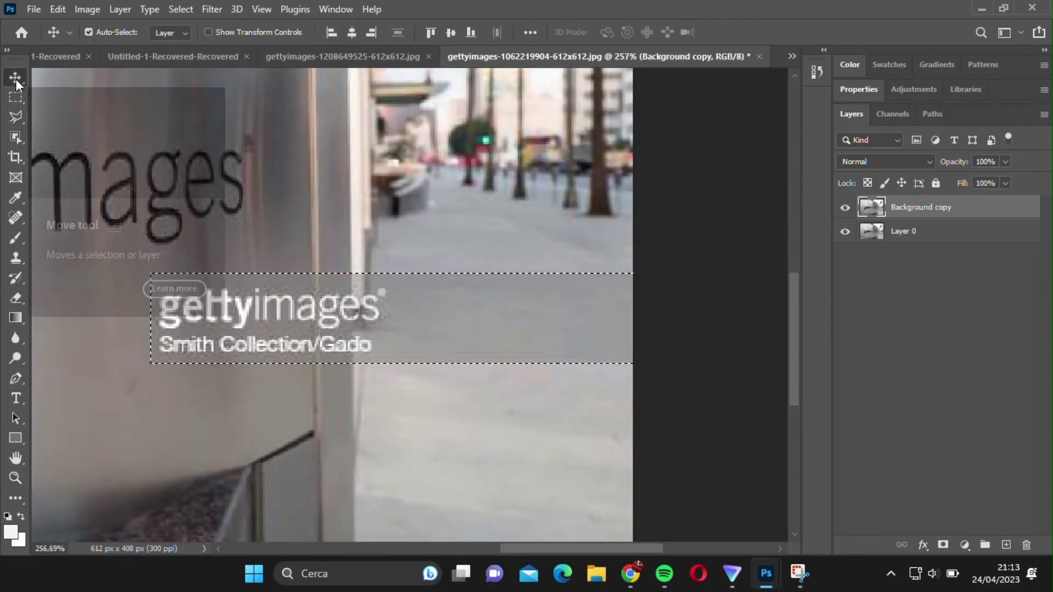
key(ctrl+j)
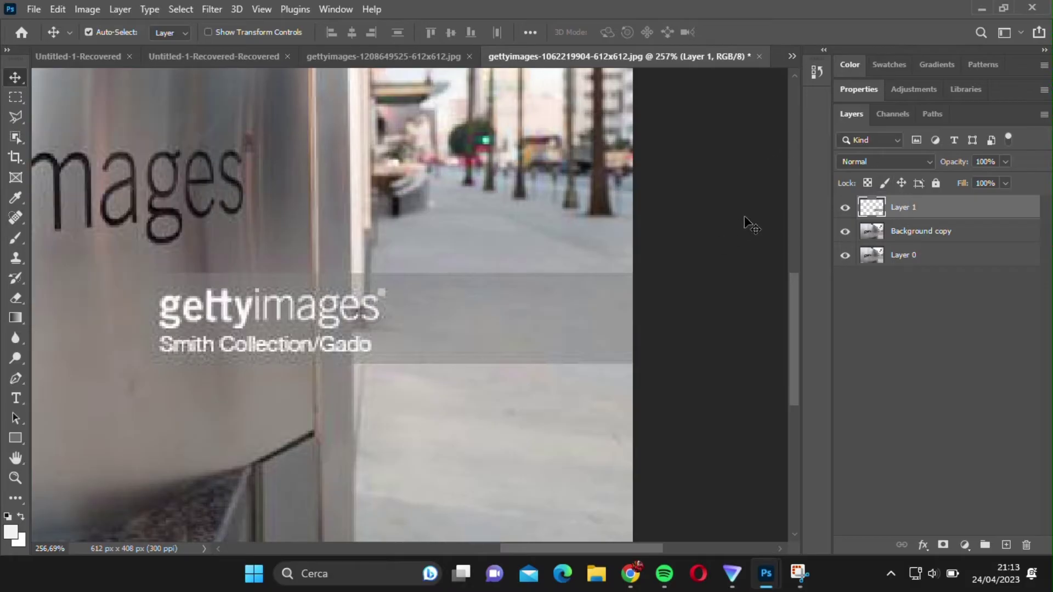
click(876, 162)
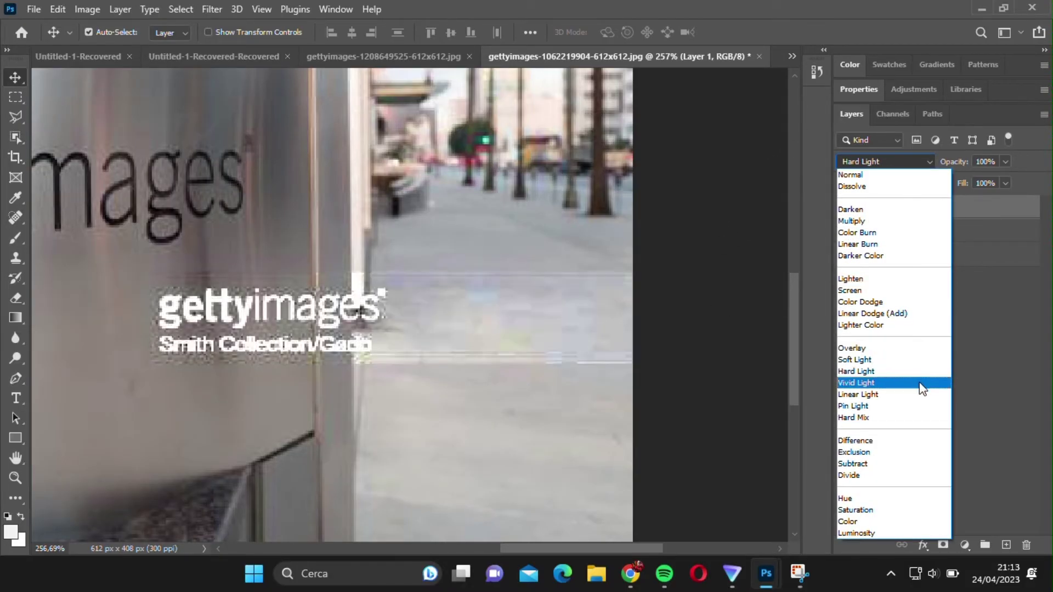
click(913, 354)
Merge the blended band layer with the Background copy layer.
shift+click(987, 238)
right_click(986, 238)
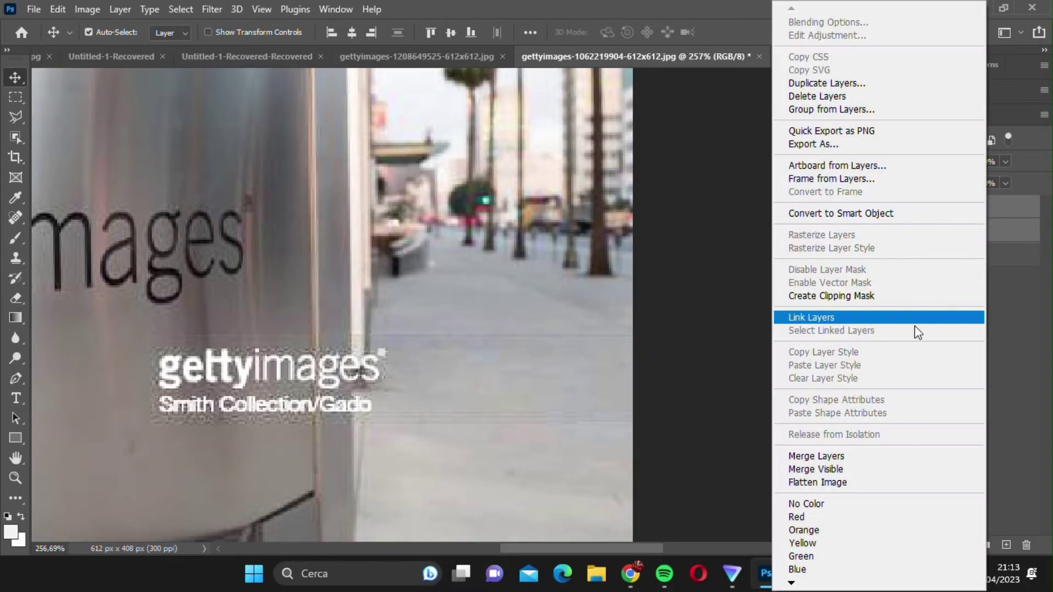
click(882, 459)
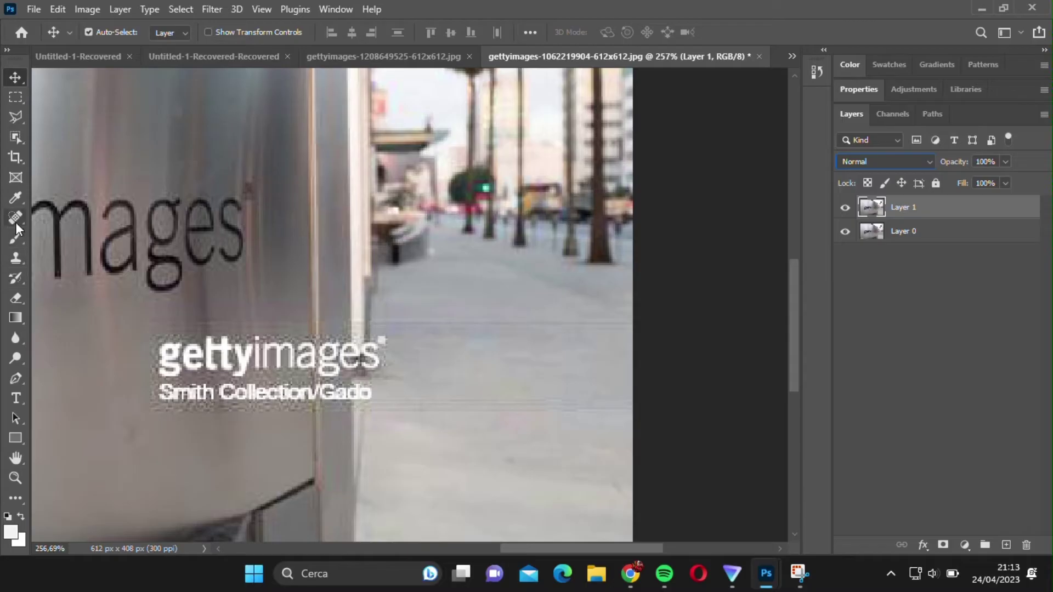
Paint out the leftover edge lines of the watermark band on the pavement with the Spot Healing Brush in Content-Aware mode.
click(15, 219)
drag(427, 326, 600, 324)
drag(393, 405, 571, 407)
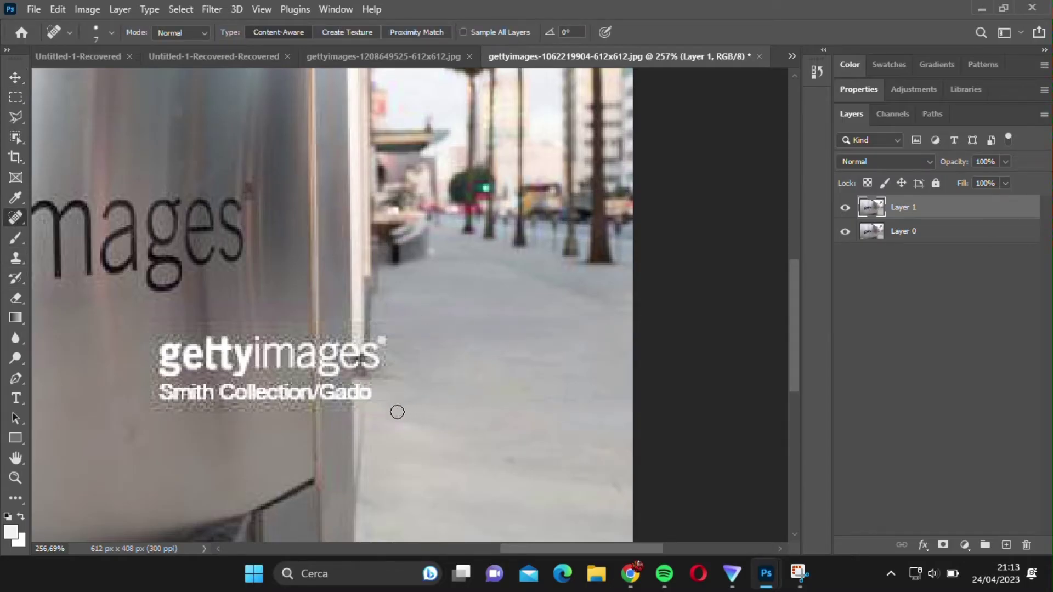
scroll(417, 307, down, 3)
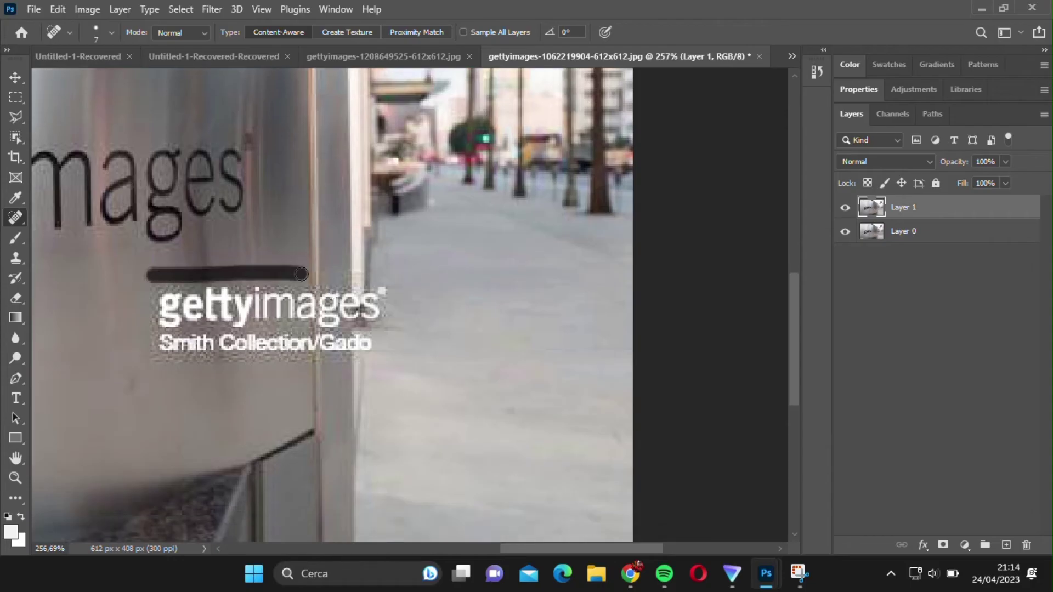
Select the part of the watermark text lying over the metal wall and replace it with Content-Aware Fill on a new layer.
drag(179, 322, 225, 247)
key(l)
click(115, 222)
shift+click(482, 222)
shift+click(482, 386)
shift+click(116, 385)
click(116, 222)
click(57, 10)
click(143, 276)
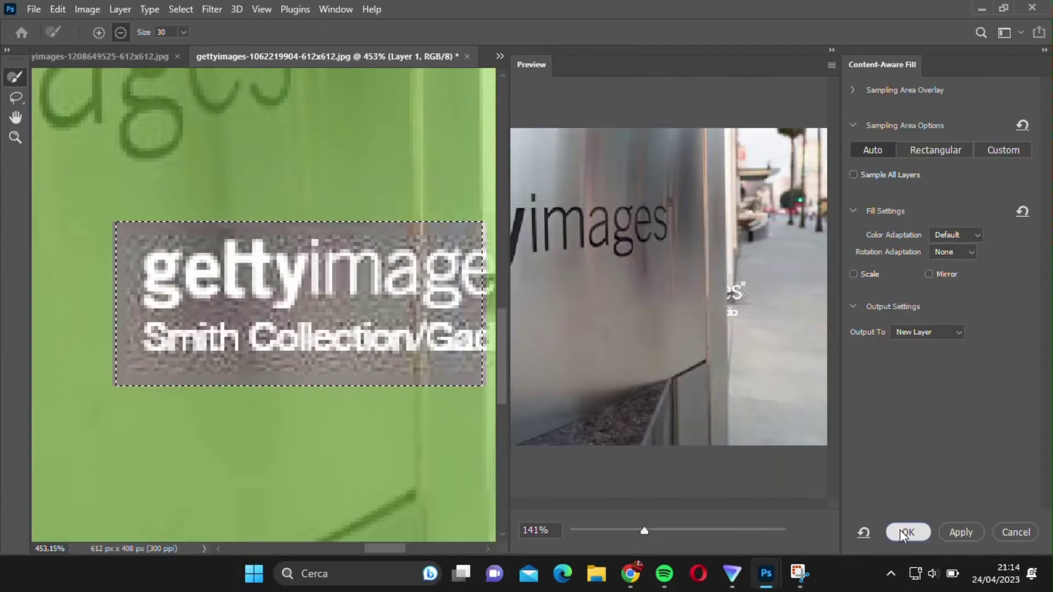
Fill the selected remaining watermark letters beside the wall's edge using Content-Aware Fill on a new layer.
click(57, 10)
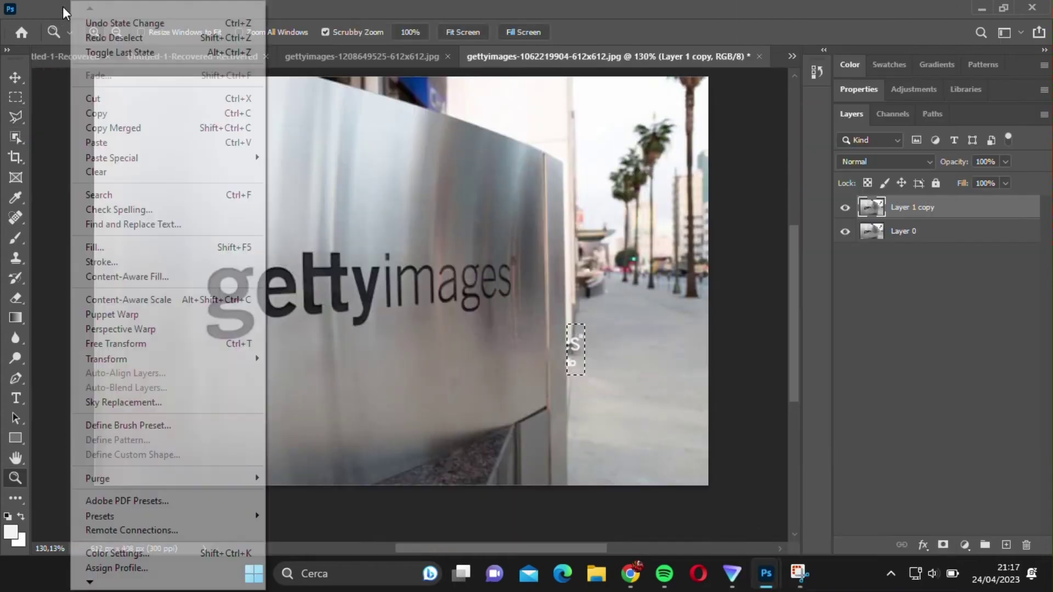
click(127, 277)
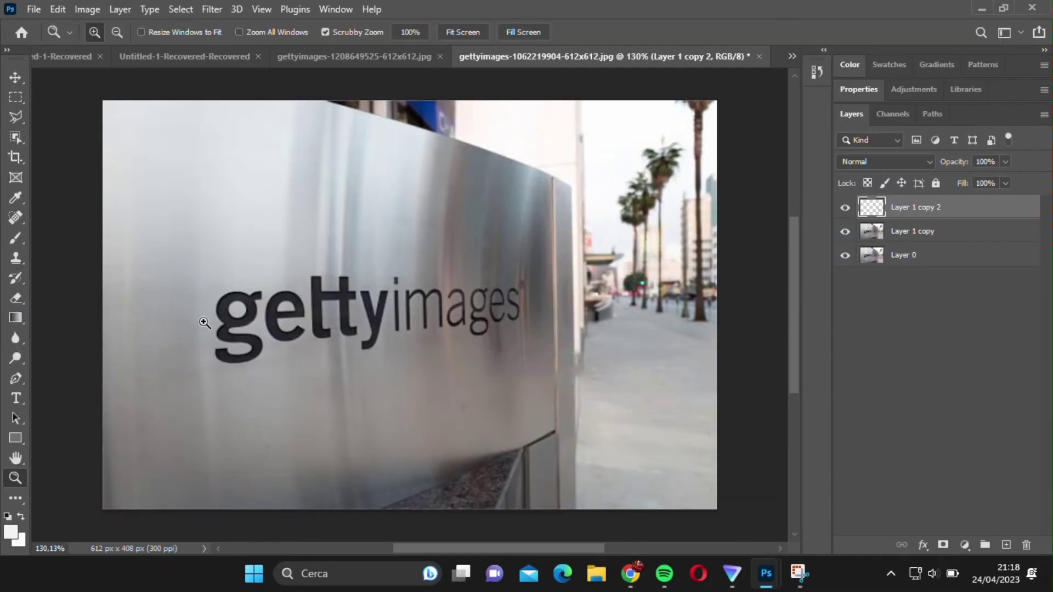
scroll(204, 323, down, 3)
click(15, 77)
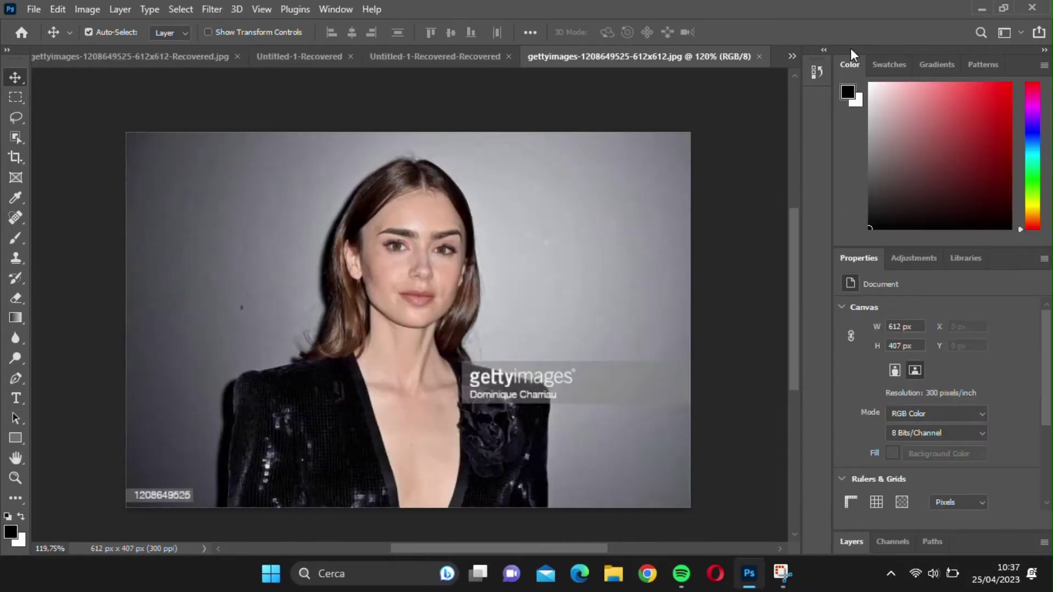
Collapse the color and properties areas so the portrait's layer list has full room.
click(849, 64)
click(857, 89)
click(853, 109)
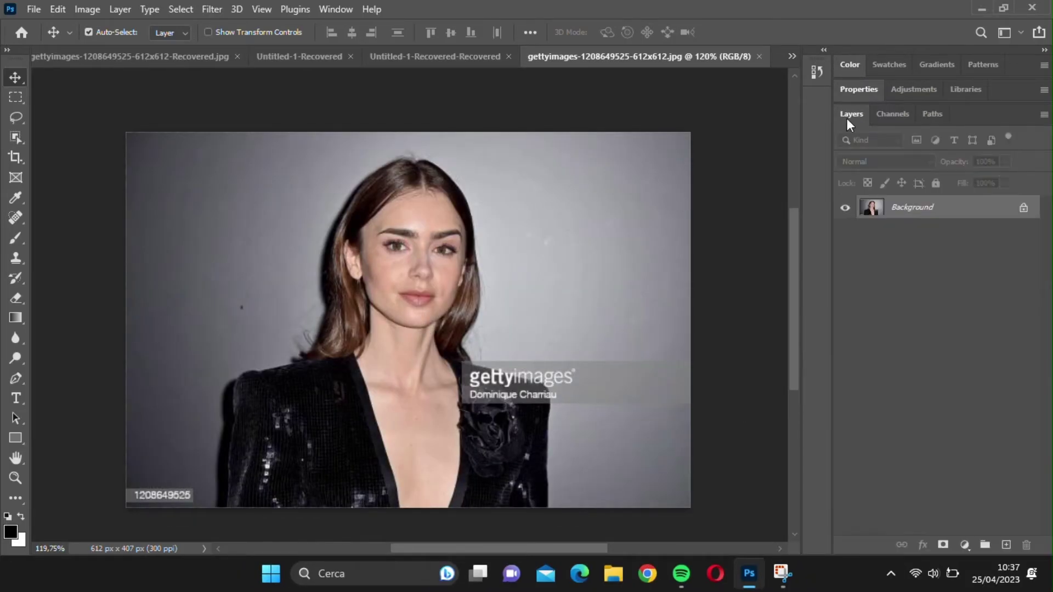
Unlock the portrait's Background layer and duplicate it.
click(15, 478)
scroll(88, 457, down, 1)
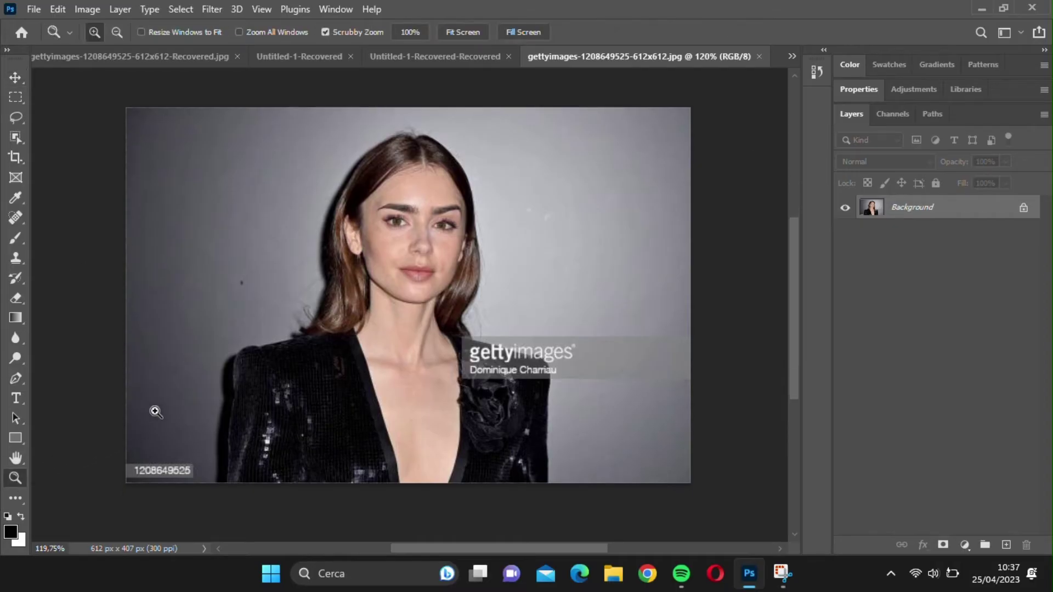
click(1023, 209)
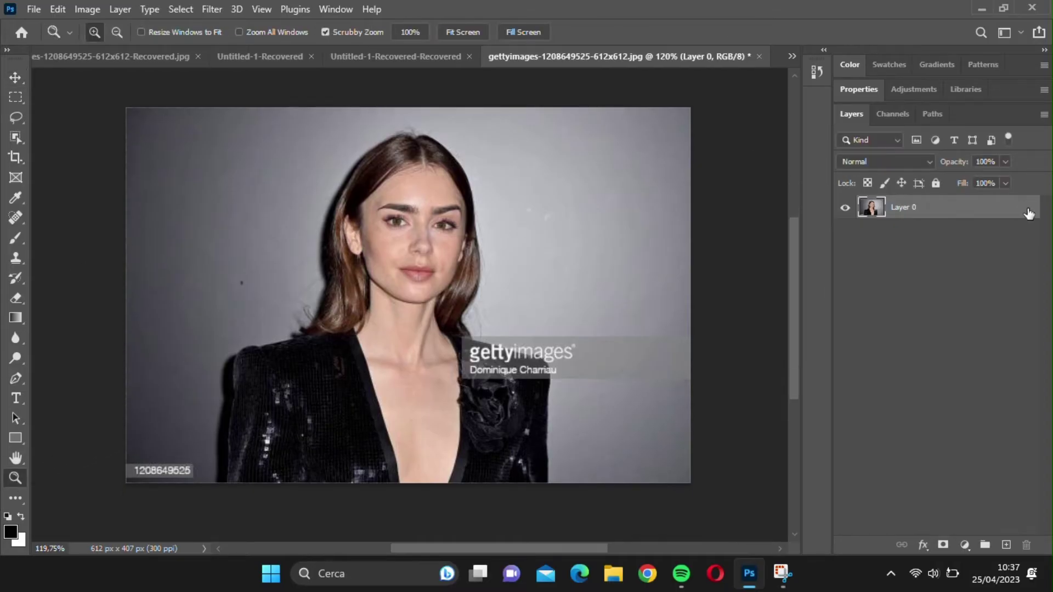
key(ctrl+j)
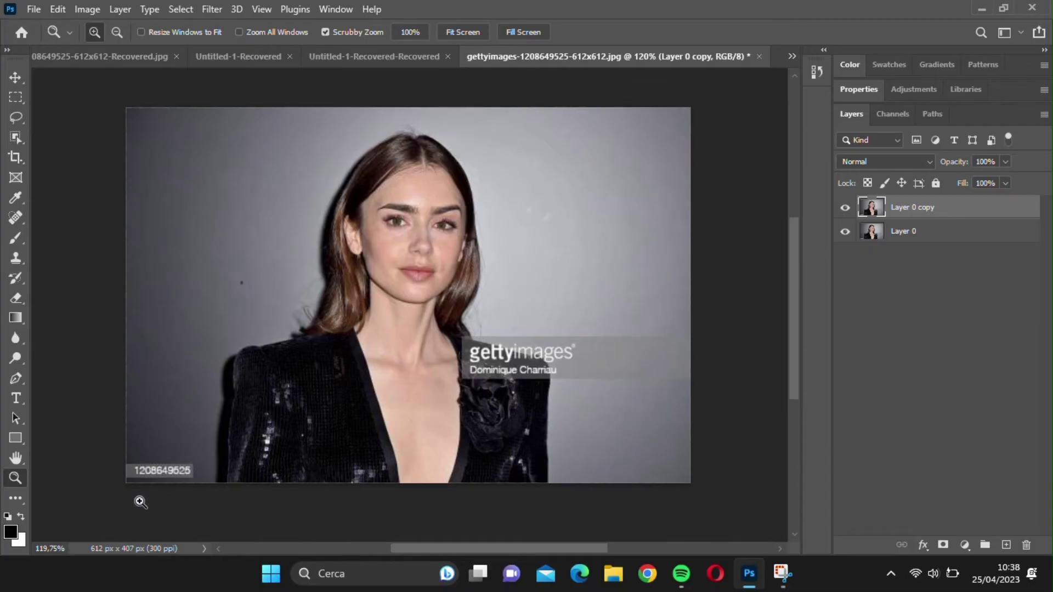
Paint over the image number and its gray box in the portrait's lower-left corner with the Spot Healing Brush.
mouse_move(114, 510)
mouse_down()
mouse_move(155, 510)
mouse_move(164, 493)
mouse_up()
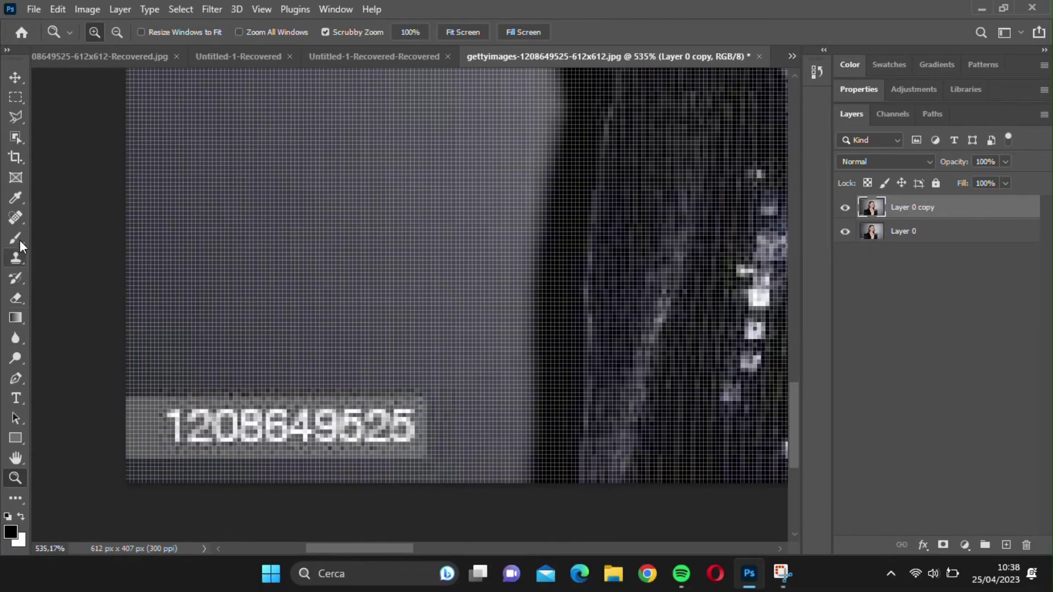
click(15, 218)
drag(417, 423, 127, 424)
drag(376, 454, 130, 455)
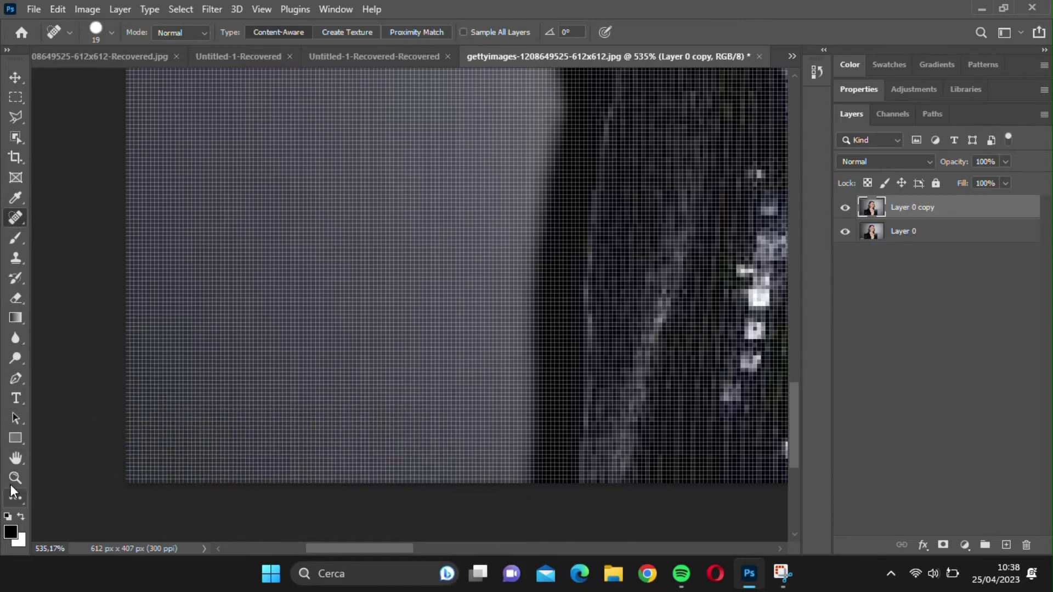
Outline the portrait's watermark band with the Polygonal Lasso, copy it to a new layer and set its blend mode to Overlay.
click(12, 481)
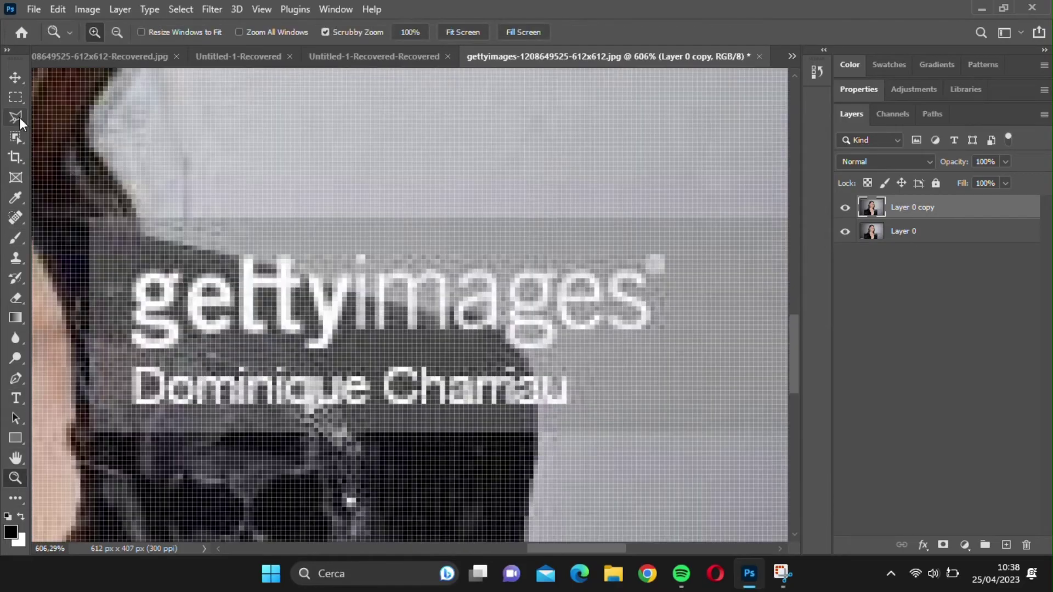
click(19, 117)
click(93, 217)
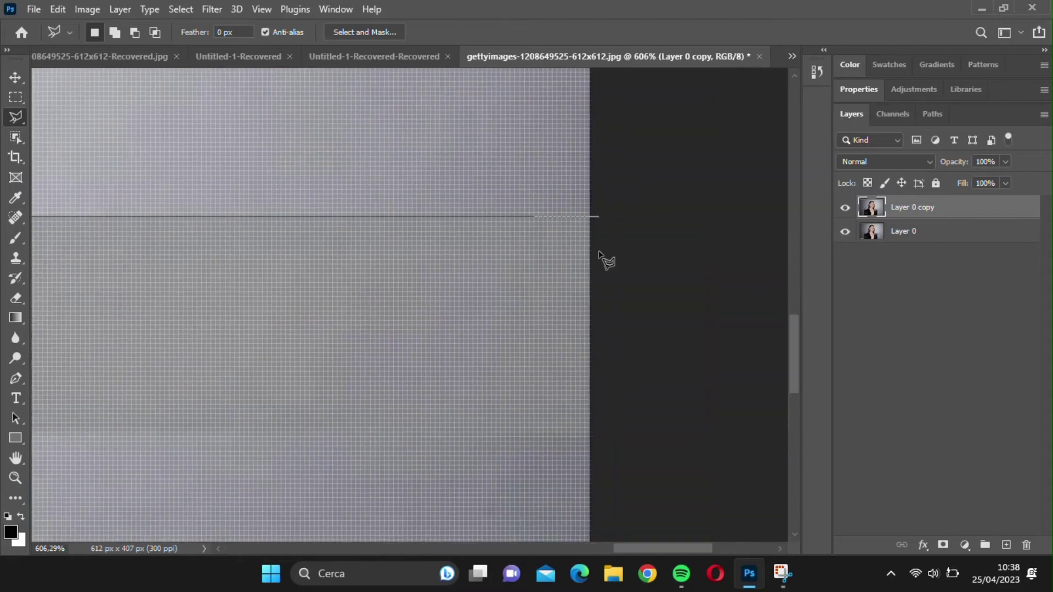
shift+click(597, 252)
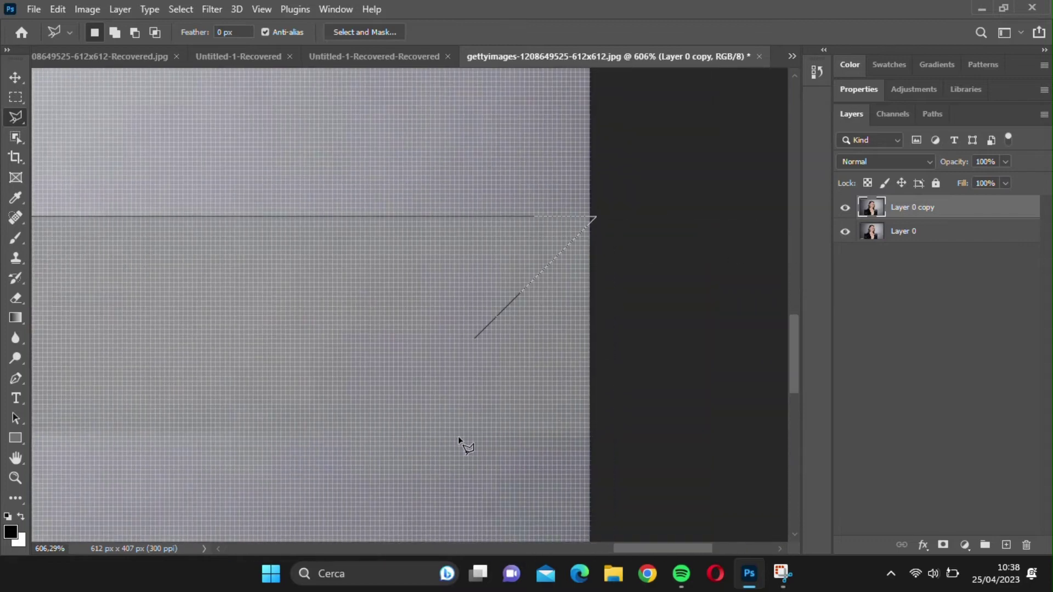
shift+click(497, 431)
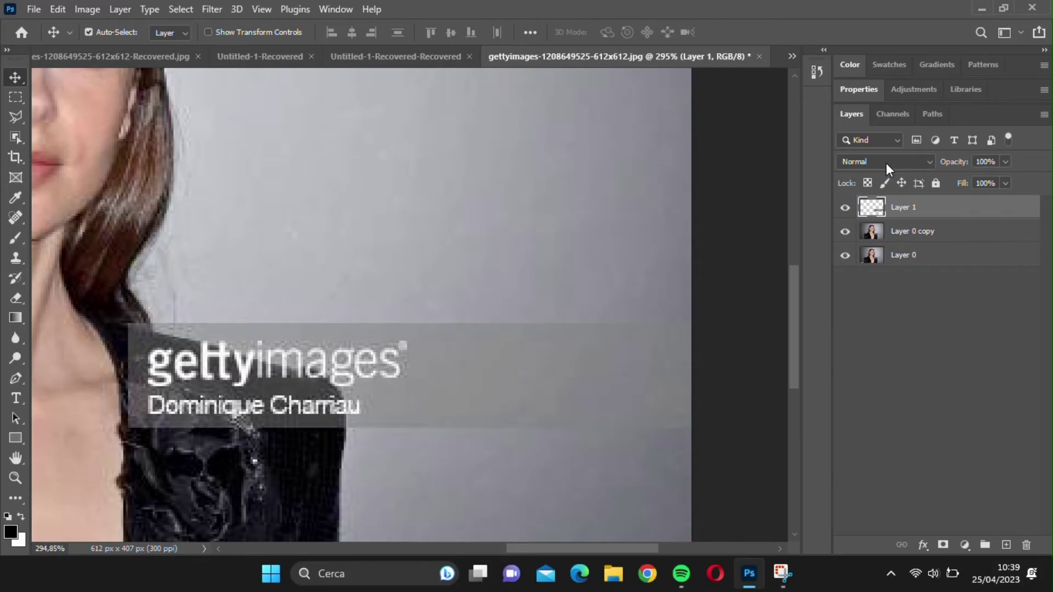
click(886, 161)
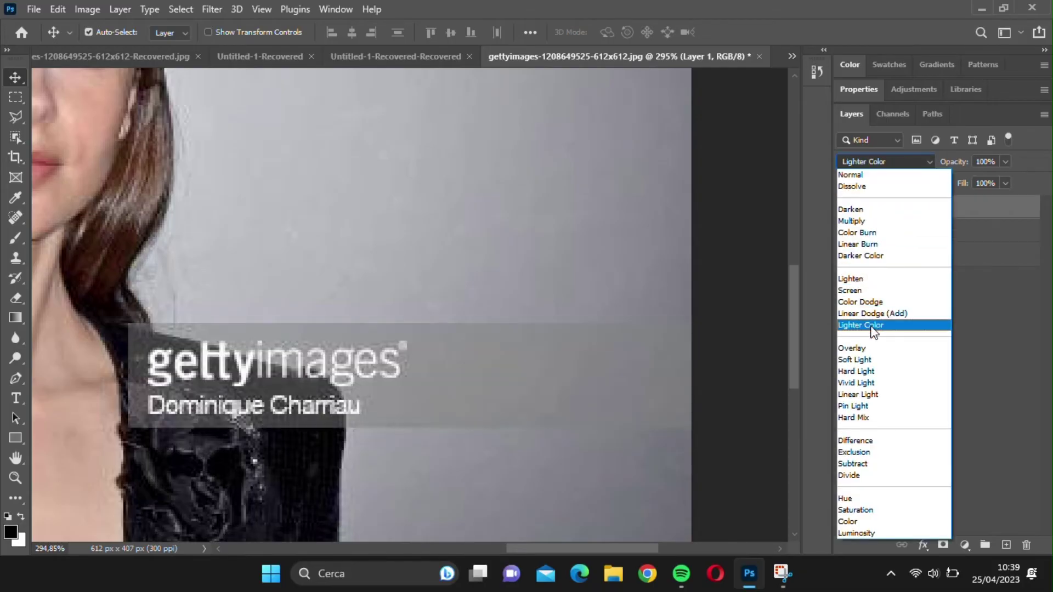
click(873, 351)
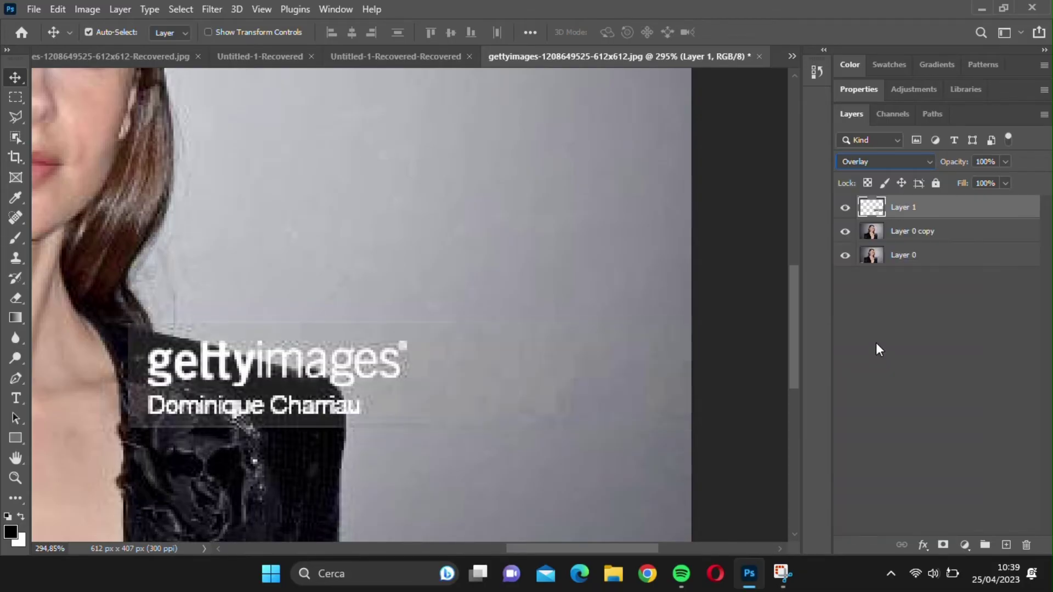
Duplicate the Overlay watermark band layer three times and hide all three copies.
key(ctrl+j)
key(ctrl+j)
key(ctrl+j)
click(847, 209)
click(847, 230)
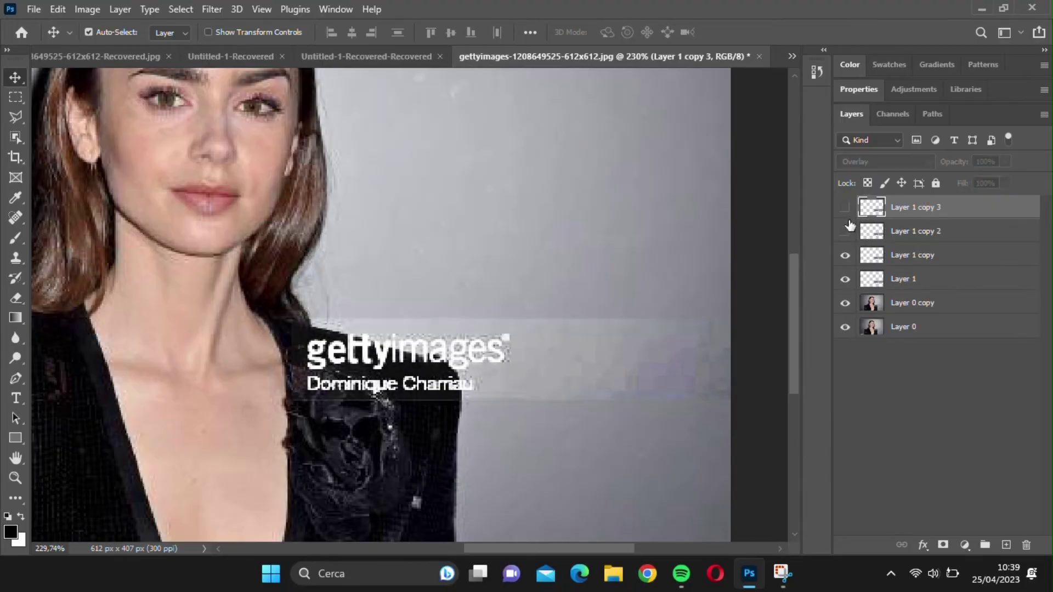
click(847, 255)
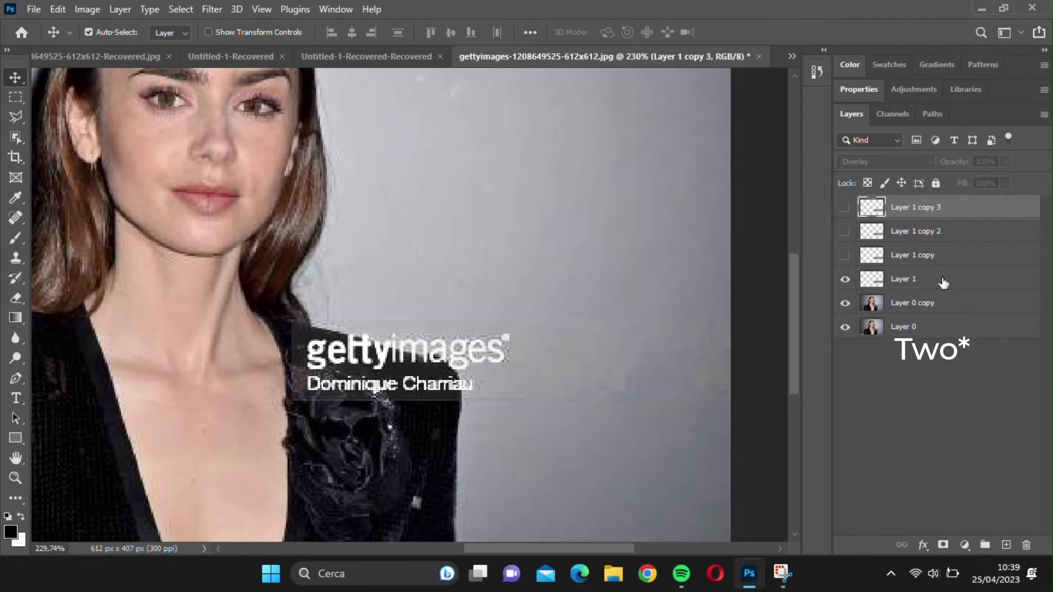
Merge the Overlay band layer, Layer 1, with Layer 0 copy beneath it.
click(943, 283)
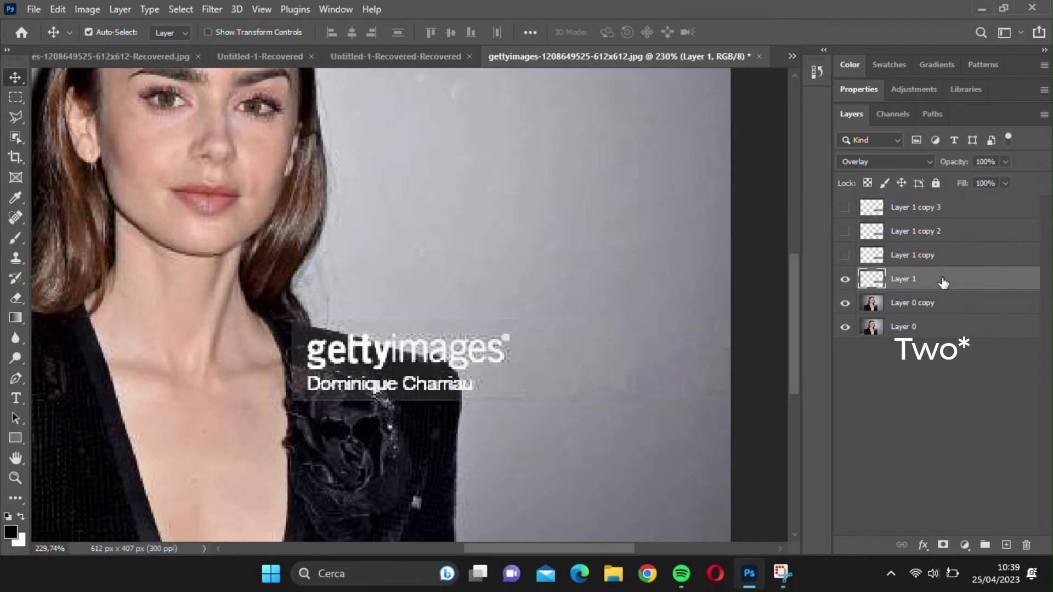
ctrl+click(960, 304)
right_click(967, 306)
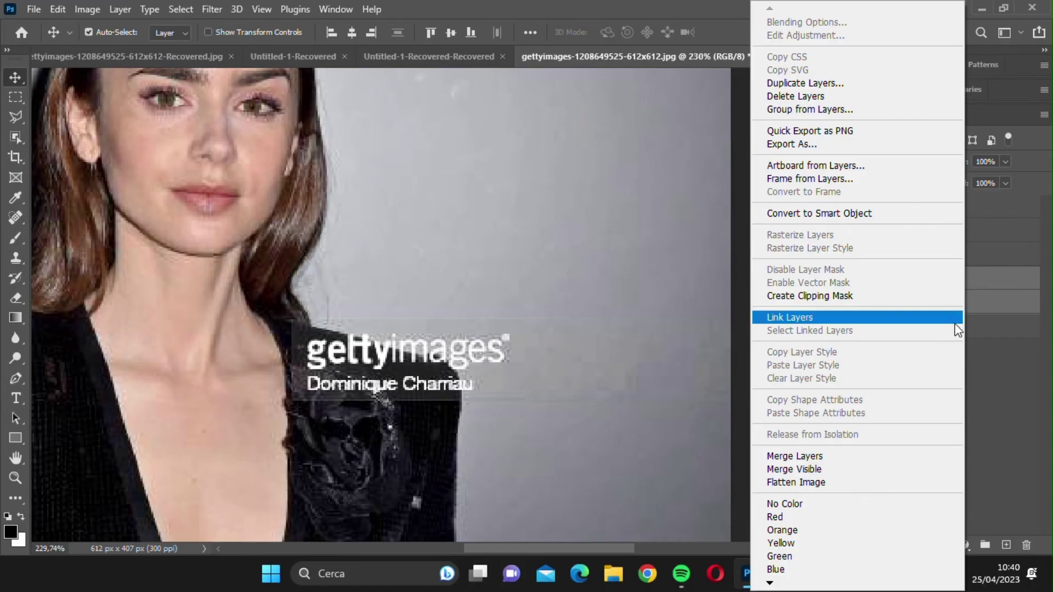
click(890, 460)
Paint over the watermark band's upper edge on the wall with the Spot Healing Brush.
key(j)
scroll(423, 258, up, 1)
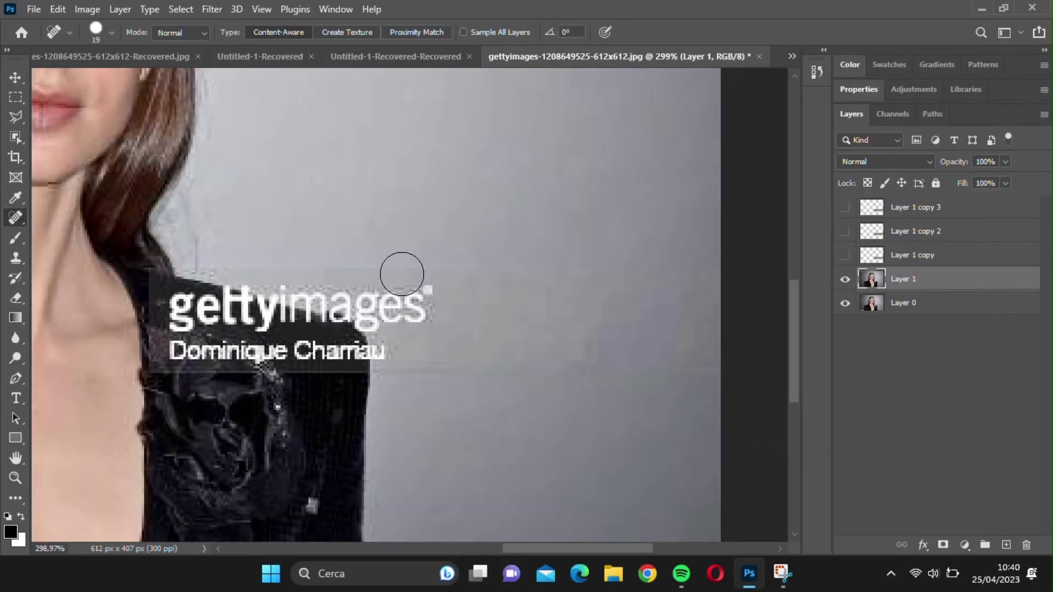
drag(429, 256, 364, 252)
click(288, 260)
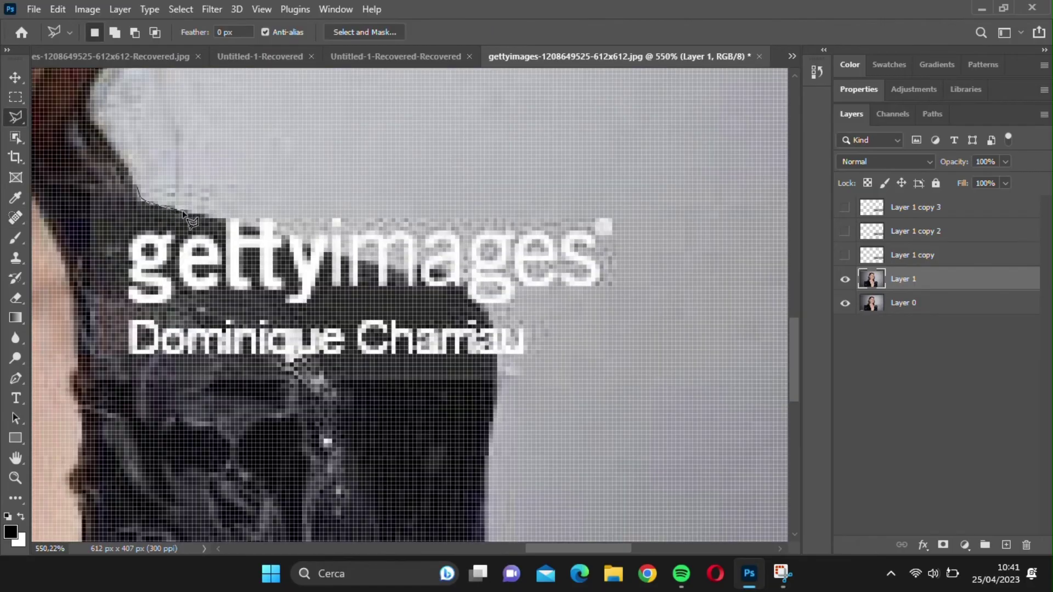
click(221, 219)
click(250, 227)
click(290, 240)
key(Escape)
Outline the watermark lettering lying over the gray wall with the Polygonal Lasso, following the jacket's shoulder edge.
click(221, 219)
click(255, 228)
click(283, 239)
click(315, 251)
click(328, 254)
click(433, 268)
click(467, 288)
click(497, 319)
click(496, 363)
click(554, 331)
click(546, 291)
click(624, 269)
click(617, 206)
double_click(225, 210)
shift+click(568, 286)
click(621, 289)
click(568, 287)
Fill the selected wall lettering using Content-Aware Fill, excluding the hair and the jacket around the watermark from the sampling area.
click(16, 78)
click(57, 9)
click(125, 277)
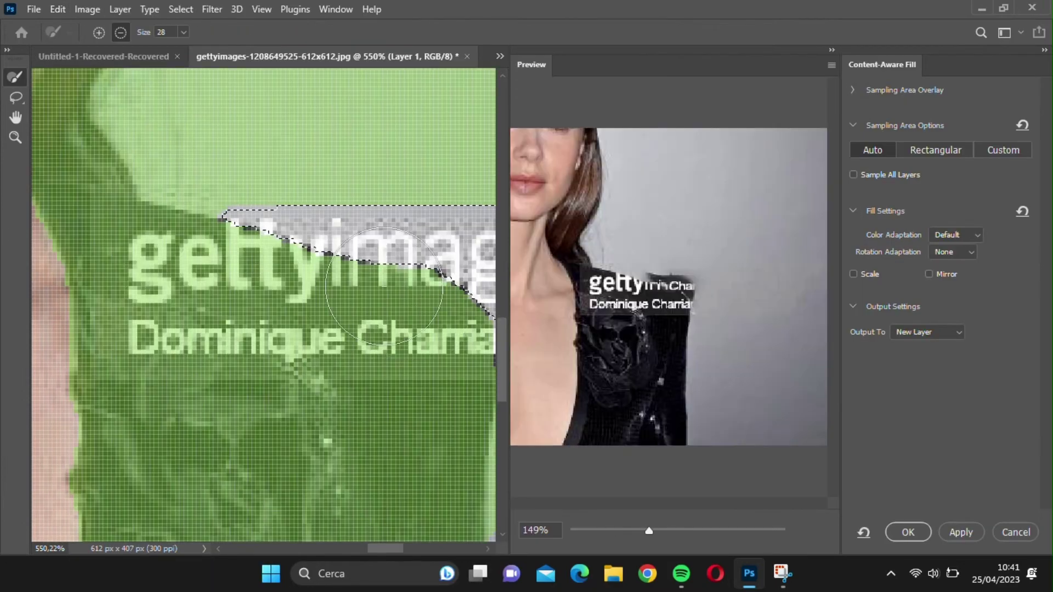
mouse_move(181, 263)
mouse_down()
mouse_move(79, 235)
mouse_move(246, 307)
mouse_move(71, 357)
mouse_move(285, 521)
mouse_move(45, 192)
mouse_move(43, 102)
mouse_up()
mouse_move(321, 452)
mouse_down()
mouse_move(355, 507)
mouse_move(456, 404)
mouse_up()
scroll(437, 321, down, 3)
mouse_move(437, 322)
mouse_down()
mouse_move(443, 481)
mouse_move(400, 453)
mouse_move(85, 376)
mouse_move(174, 384)
mouse_up()
scroll(443, 481, down, 3)
scroll(179, 383, up, 5)
scroll(278, 413, up, 1)
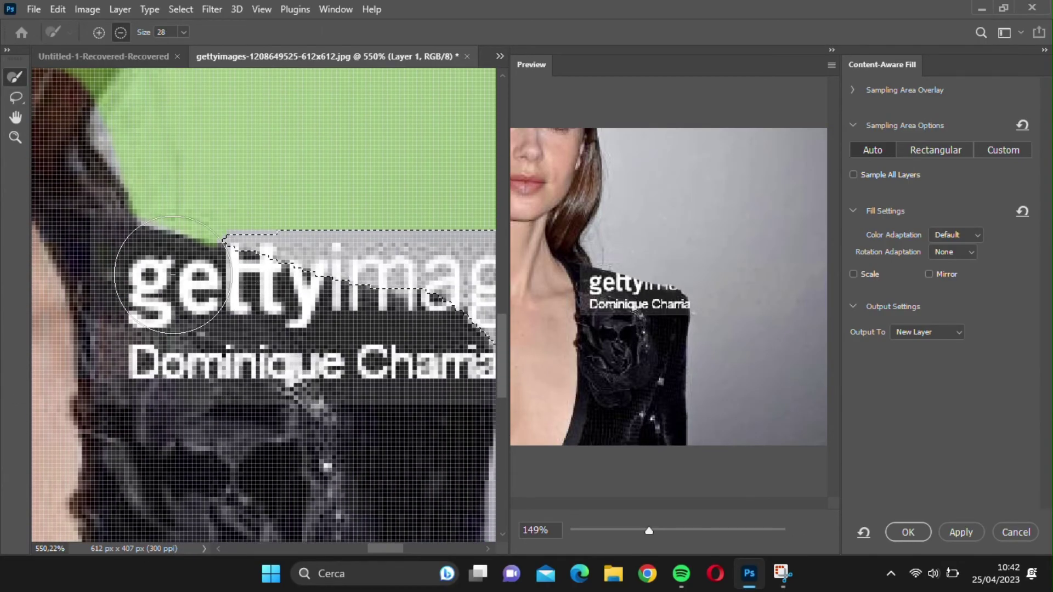
scroll(172, 280, up, 6)
drag(120, 236, 64, 313)
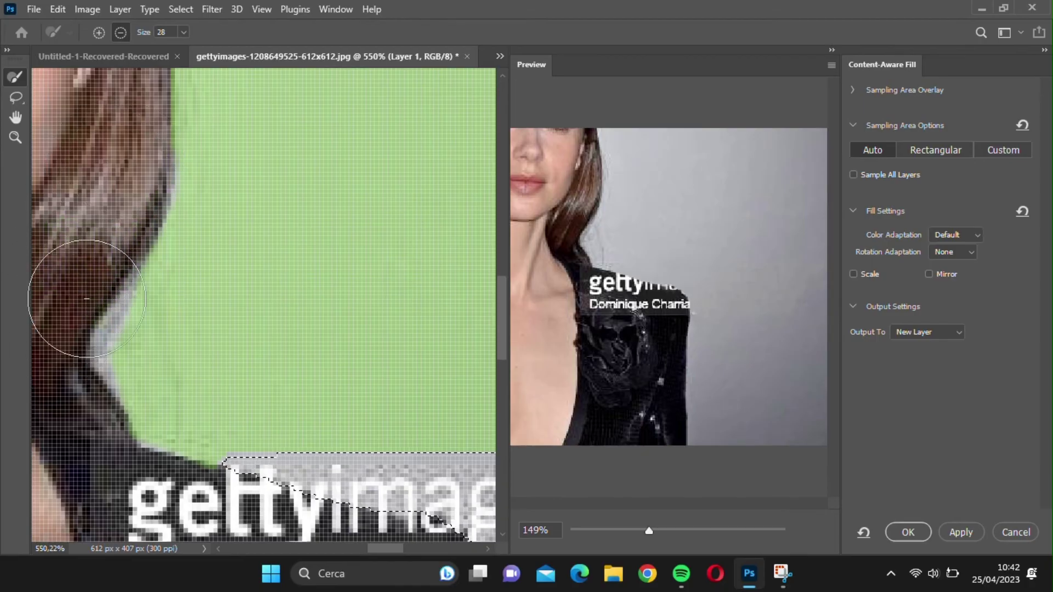
scroll(80, 300, down, 10)
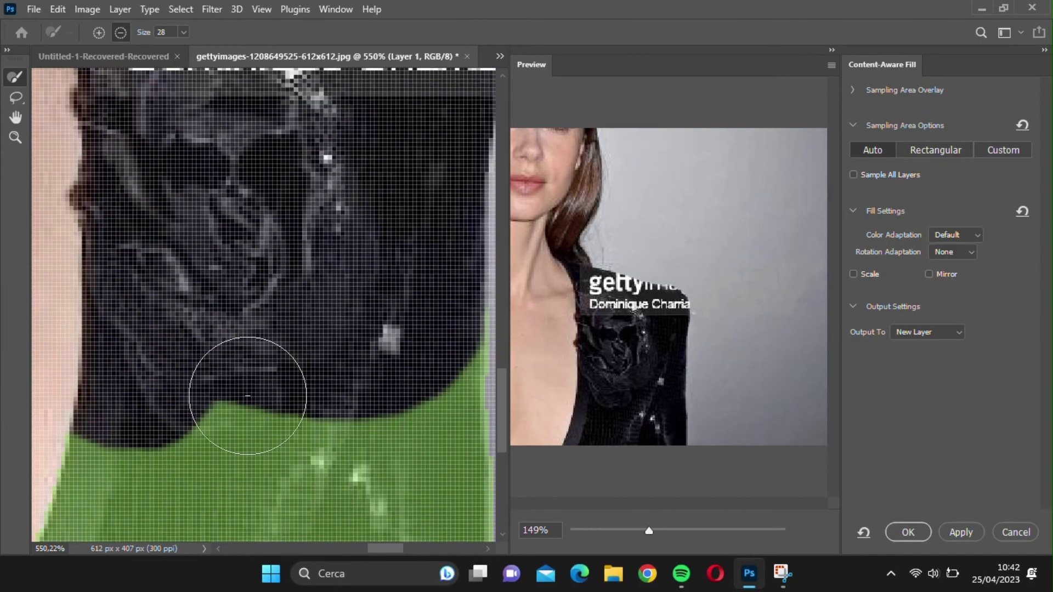
mouse_move(248, 396)
mouse_down()
mouse_move(141, 517)
mouse_move(376, 388)
mouse_move(477, 351)
mouse_up()
key(Return)
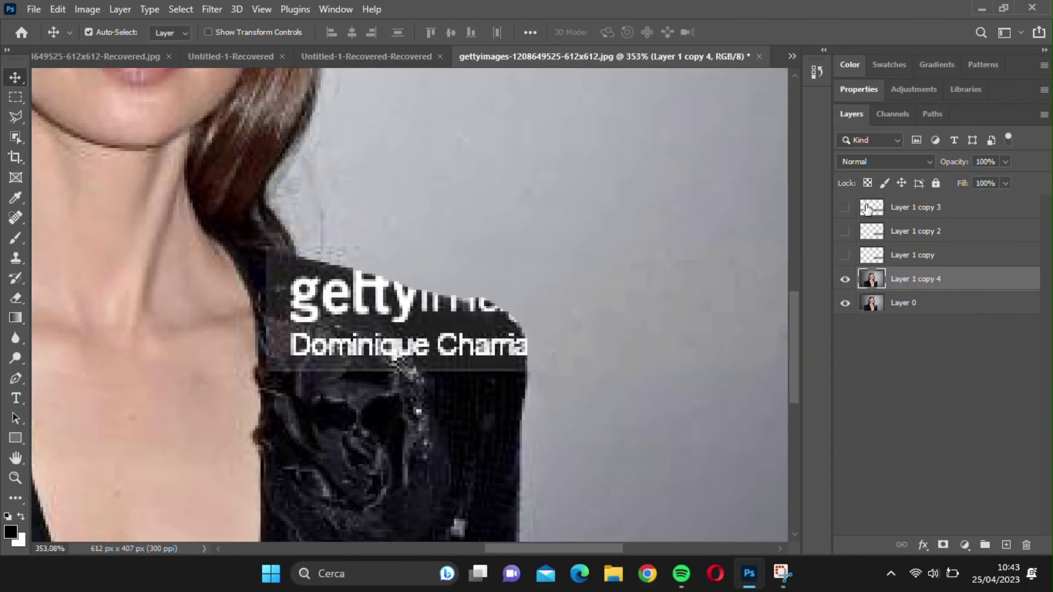
Show Layer 1 copy and Layer 1 copy 2 and group the two layers.
click(846, 233)
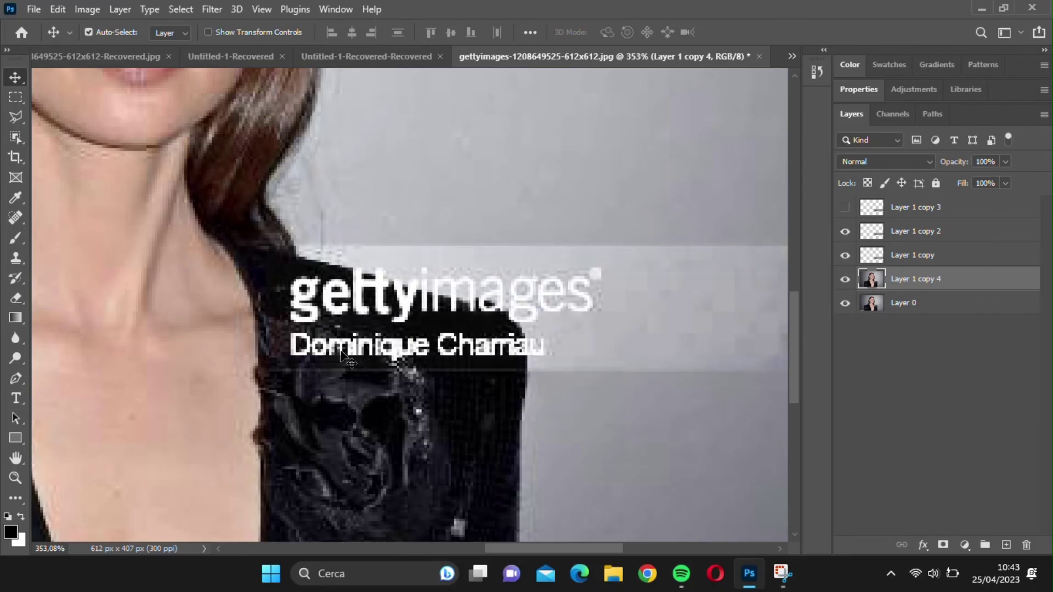
click(926, 235)
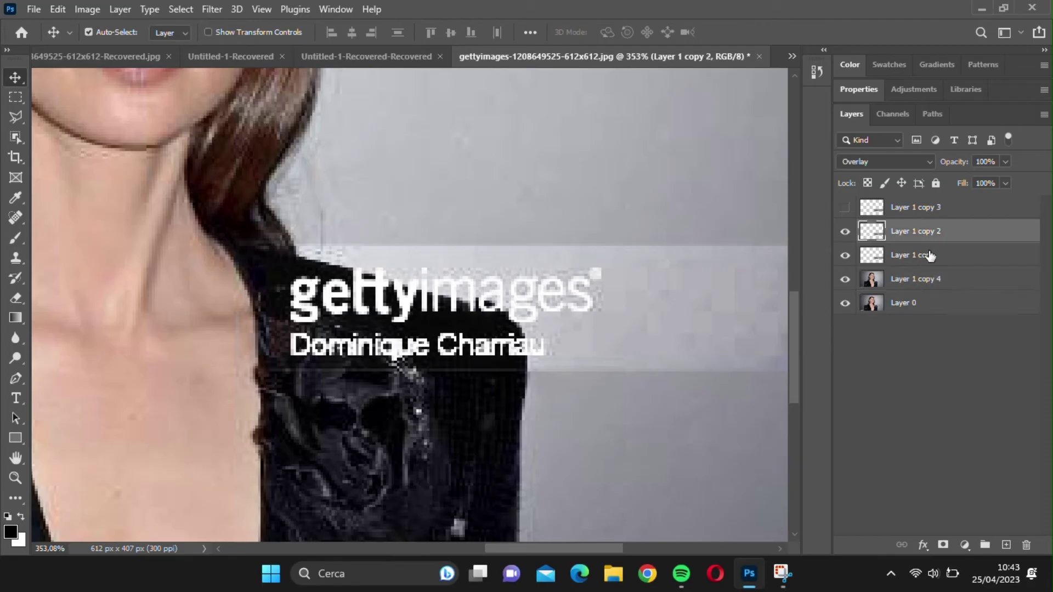
shift+click(935, 258)
key(ctrl+g)
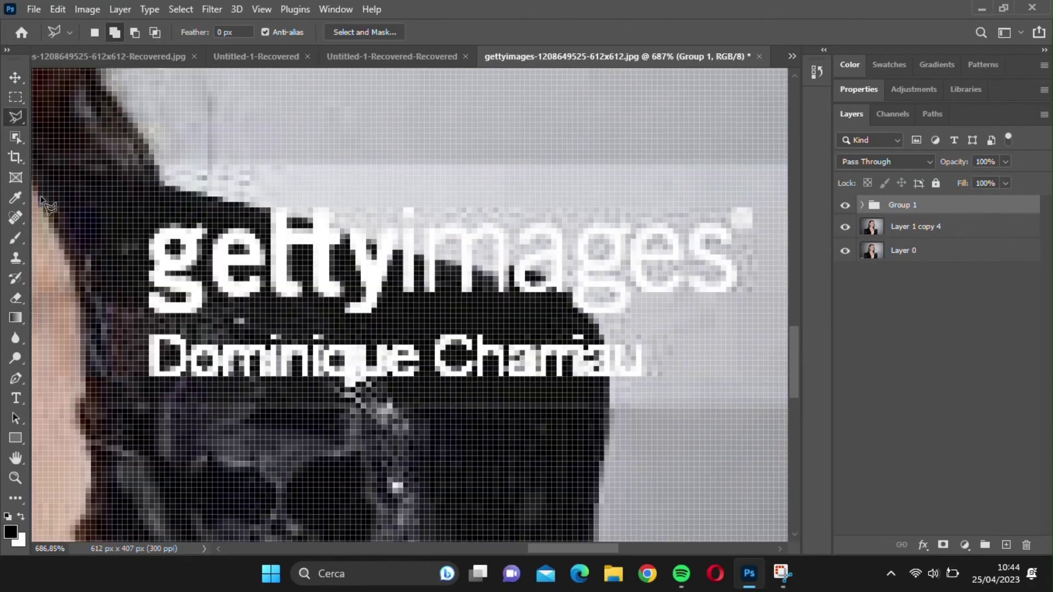
Outline the black jacket area under the watermark with the Polygonal Lasso and mask Group 1 to that selection.
drag(161, 183, 445, 263)
click(525, 271)
click(551, 283)
click(603, 335)
click(610, 392)
click(606, 460)
click(42, 467)
click(50, 171)
click(160, 184)
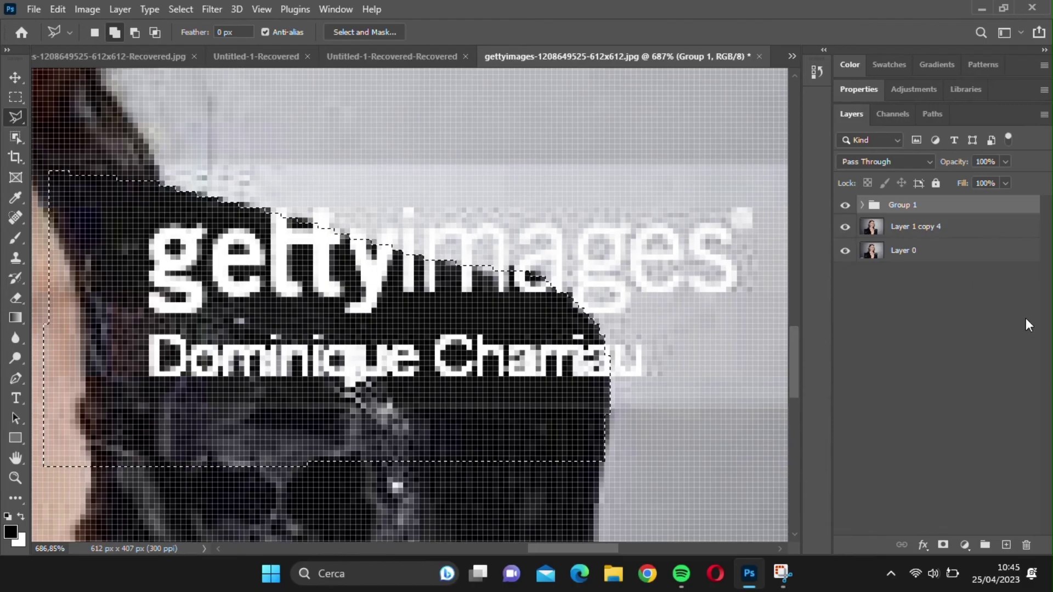
click(944, 546)
Merge the masked Group 1 with Layer 1 copy 4.
scroll(707, 241, down, 2)
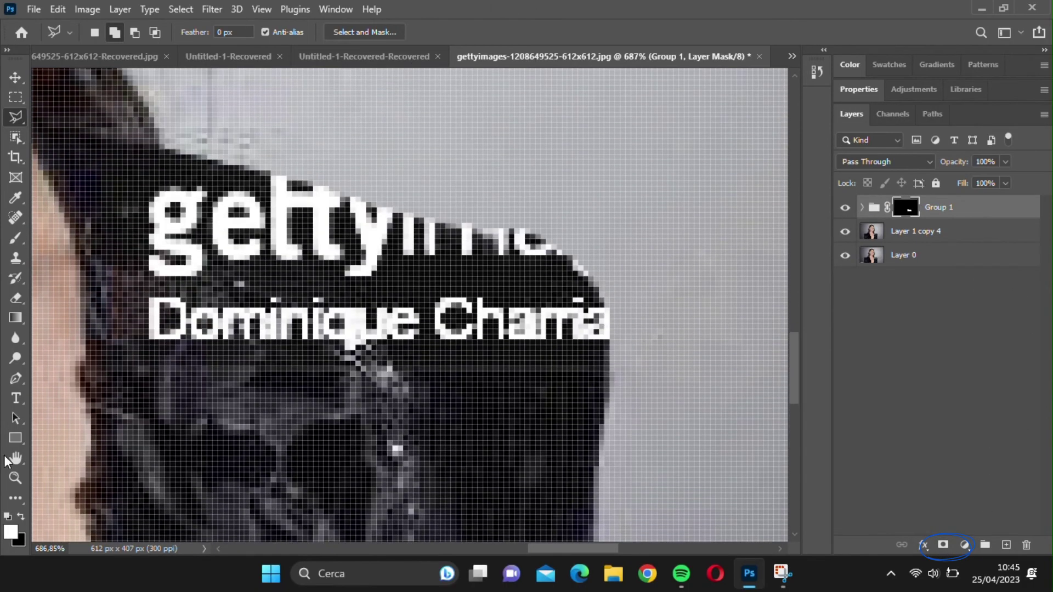
click(14, 477)
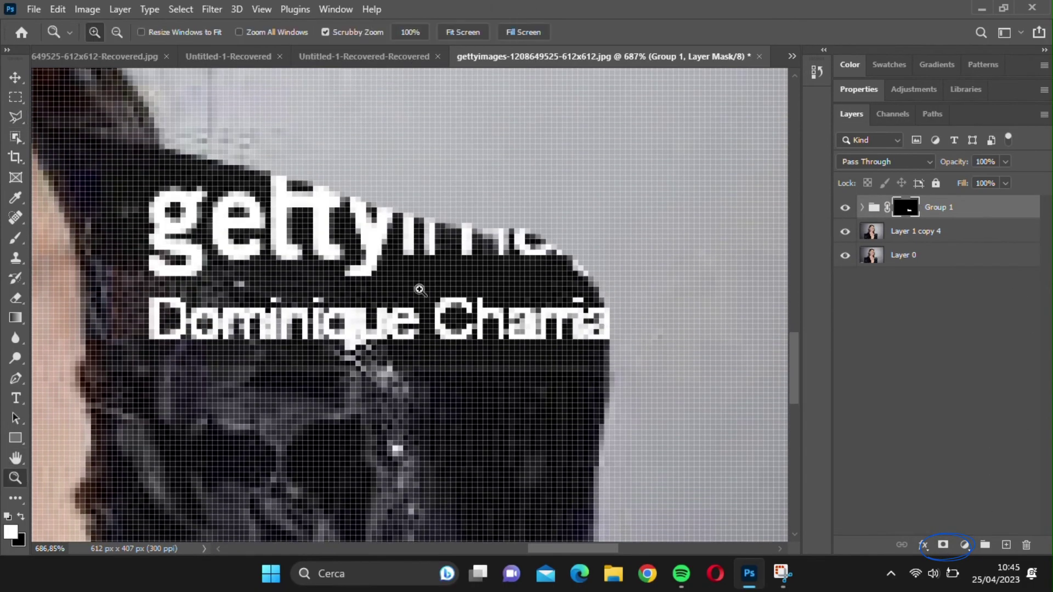
drag(421, 281, 335, 263)
drag(413, 298, 988, 233)
shift+click(988, 233)
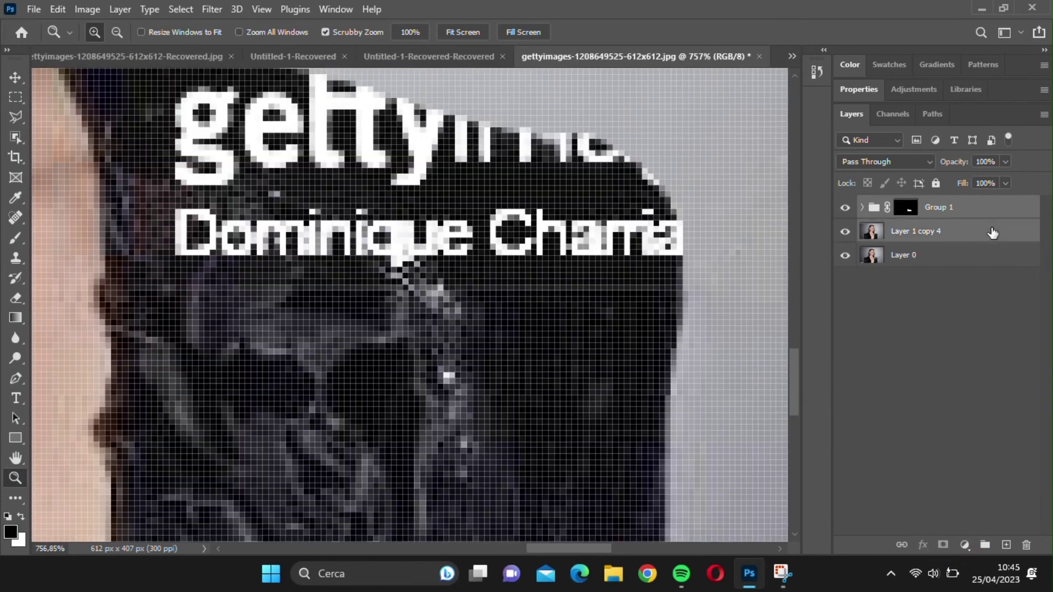
right_click(988, 233)
click(867, 456)
scroll(667, 280, up, 1)
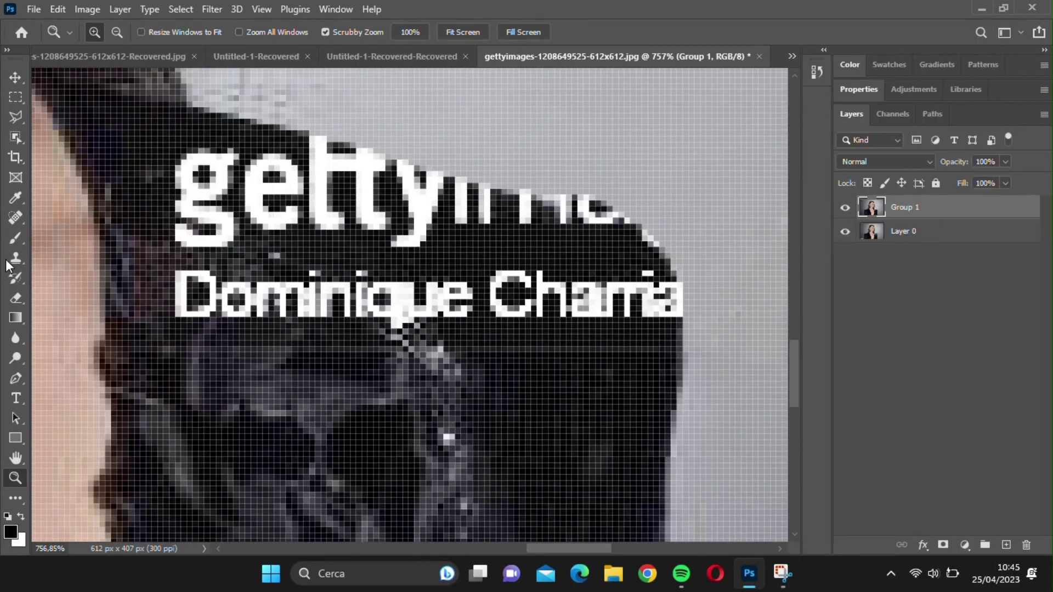
Paint over the end of the photographer's name on the jacket with an 11 px Spot Healing Brush, undoing the stroke on the larger lettering.
click(15, 217)
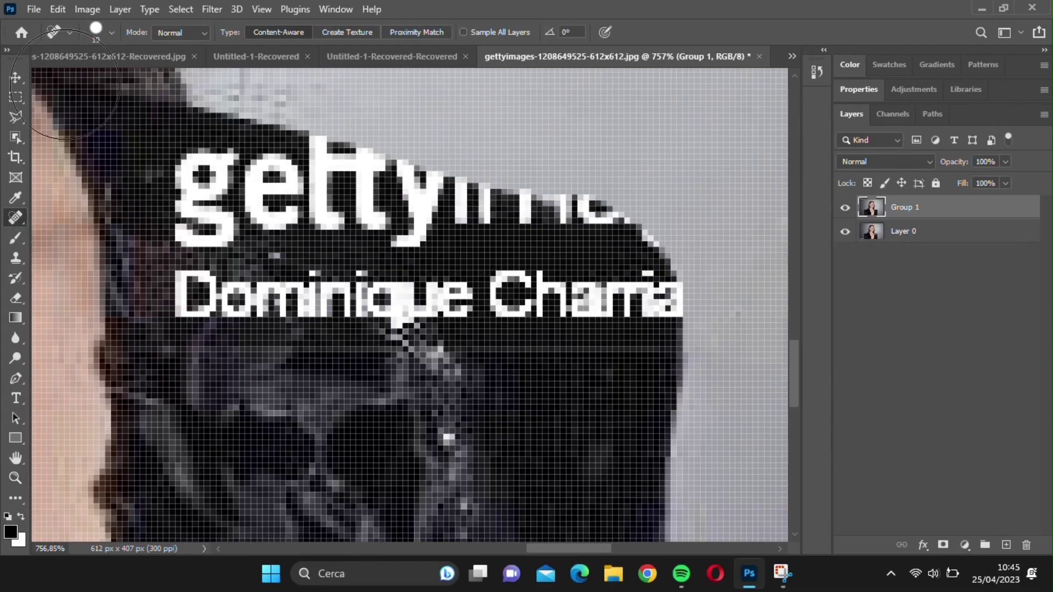
click(92, 30)
drag(39, 64, 34, 65)
click(582, 358)
scroll(571, 362, up, 1)
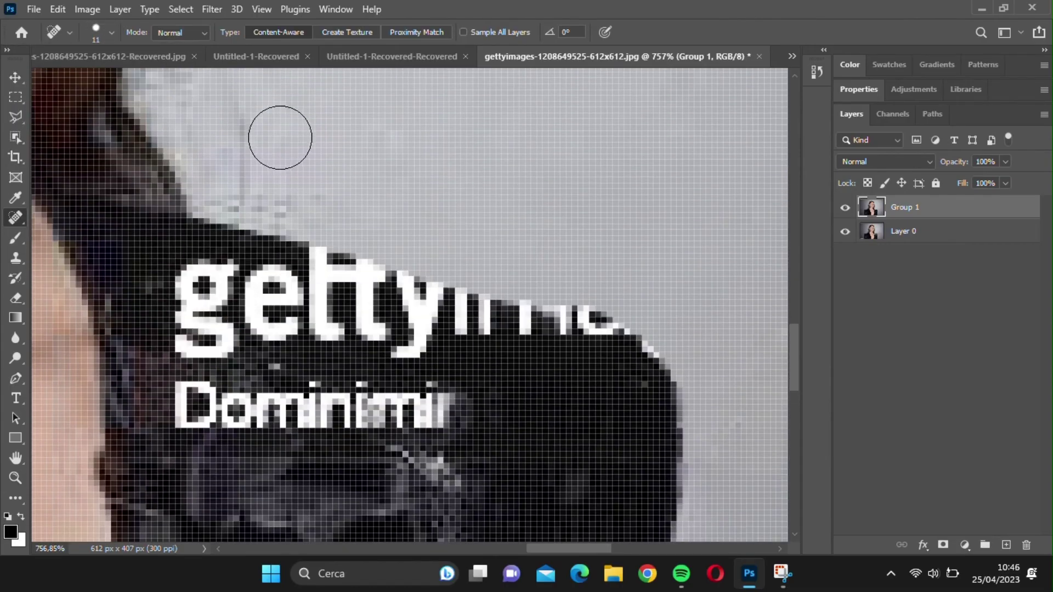
key(l)
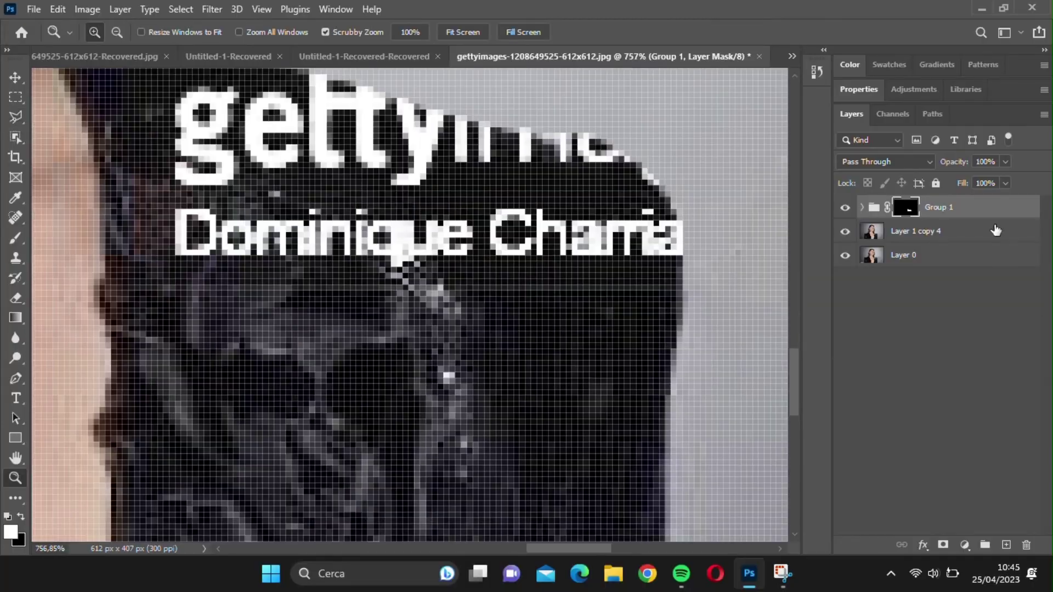
right_click(996, 228)
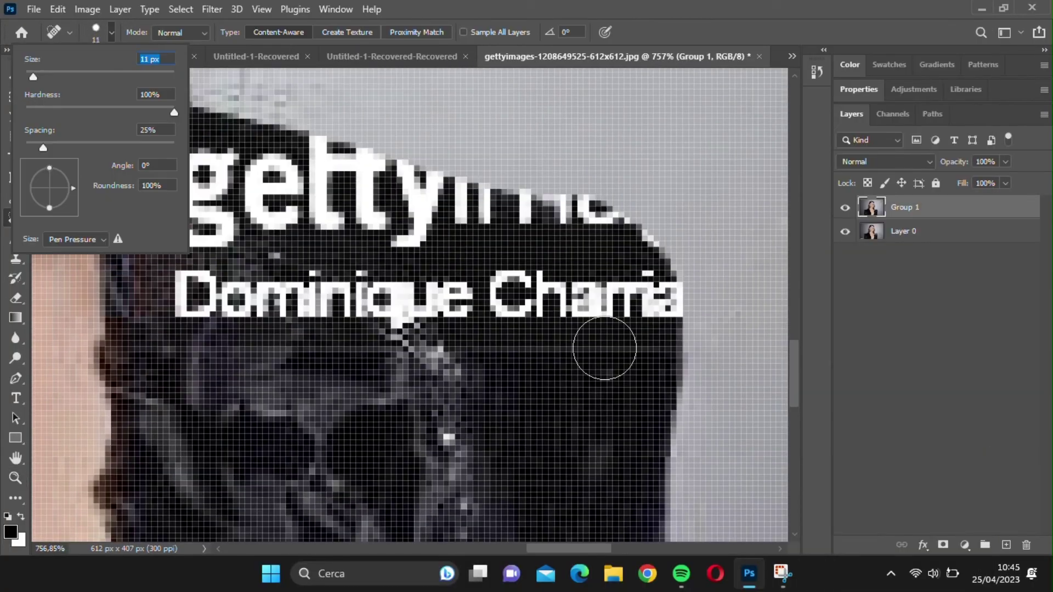
key(Return)
scroll(627, 365, up, 2)
drag(518, 346, 658, 354)
drag(442, 354, 399, 355)
scroll(406, 354, up, 3)
drag(211, 288, 219, 329)
key(ctrl+z)
Outline the remaining large watermark letters on the jacket's shoulder with the Polygonal Lasso.
key(l)
click(176, 262)
click(213, 253)
click(245, 263)
click(273, 261)
click(309, 248)
click(355, 257)
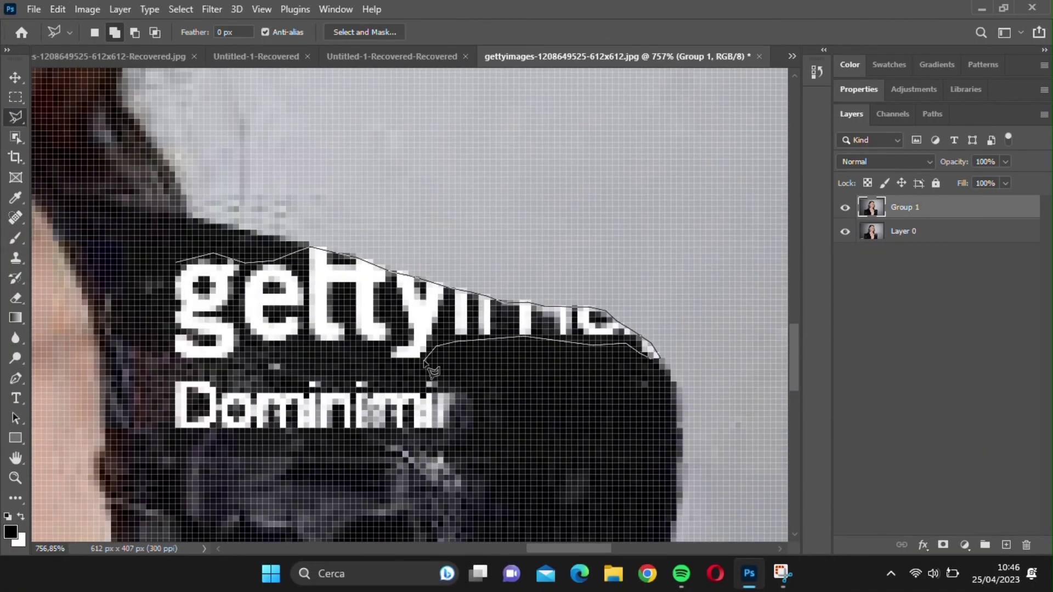
double_click(214, 350)
Fill the selected shoulder lettering using Content-Aware Fill on a new layer.
click(58, 9)
click(134, 276)
key(ctrl+0)
key(Return)
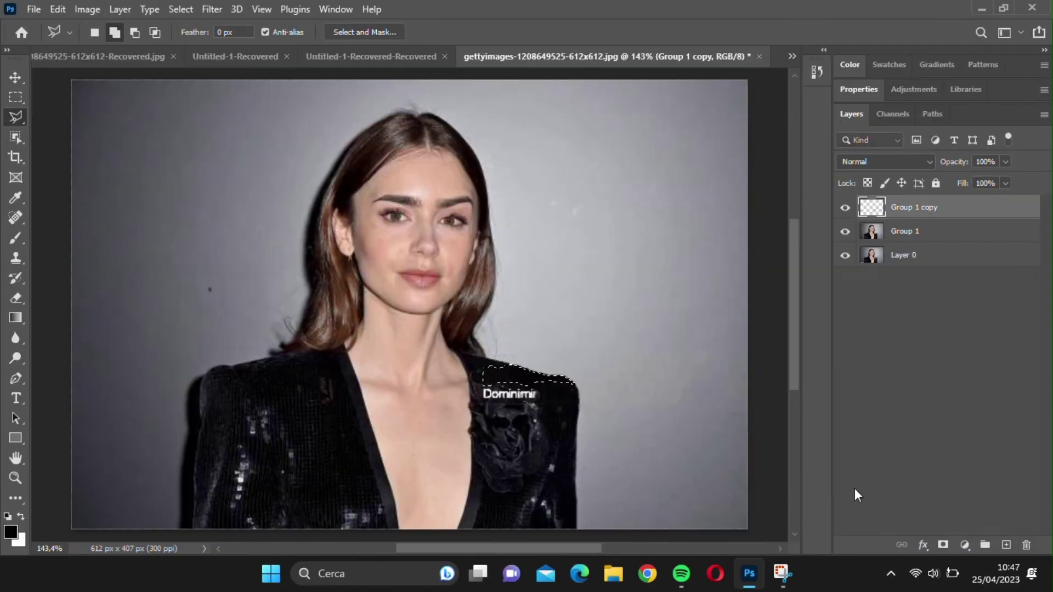
Merge the new fill layer, Group 1 copy, with Group 1.
key(z)
drag(524, 406, 604, 405)
ctrl+click(932, 231)
right_click(921, 230)
click(778, 439)
Paint over the remaining letters of the photographer's name on the jacket with the Spot Healing Brush.
click(16, 218)
drag(357, 307, 307, 307)
drag(380, 332, 321, 332)
drag(154, 329, 411, 329)
key(ctrl+0)
key(v)
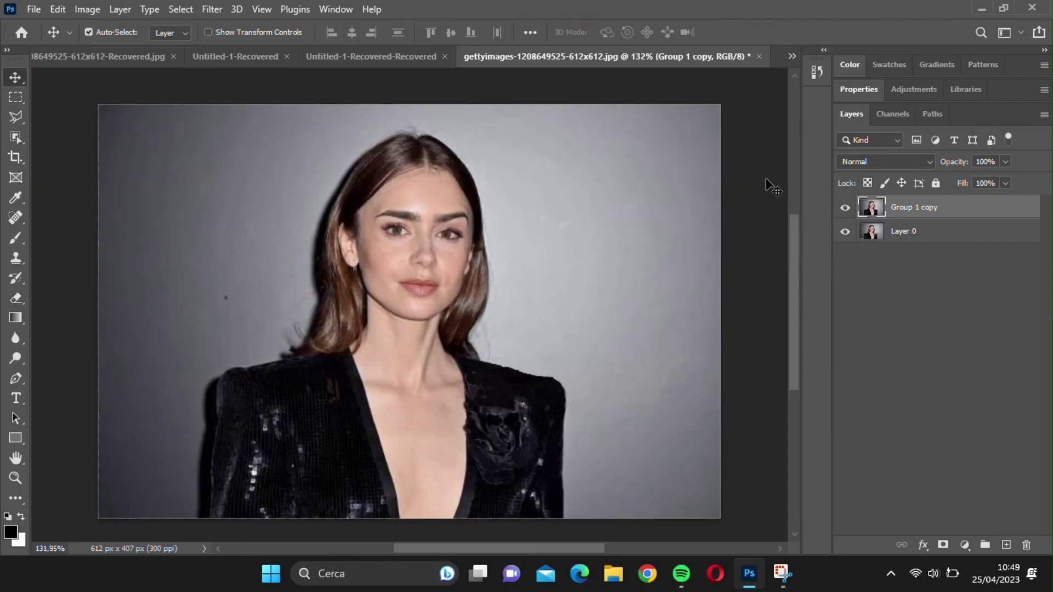
Compare the portrait before and after retouching by repeatedly hiding and showing the Group 1 copy layer.
click(845, 212)
click(845, 212)
click(845, 212)
click(845, 212)
click(845, 212)
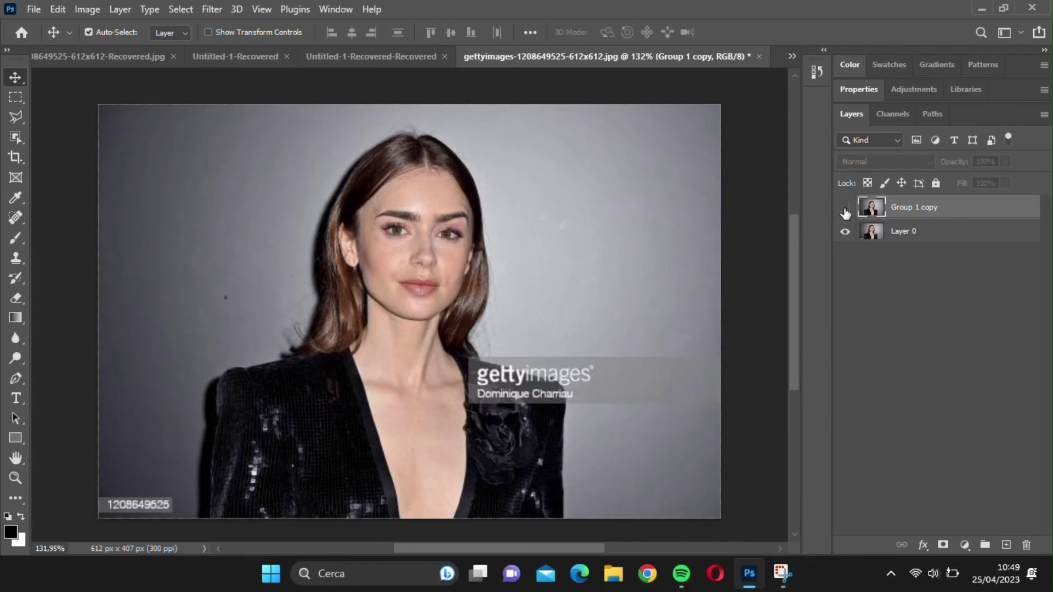
click(845, 212)
click(844, 212)
click(845, 212)
click(845, 212)
click(845, 212)
click(845, 212)
click(845, 212)
click(845, 212)
click(845, 213)
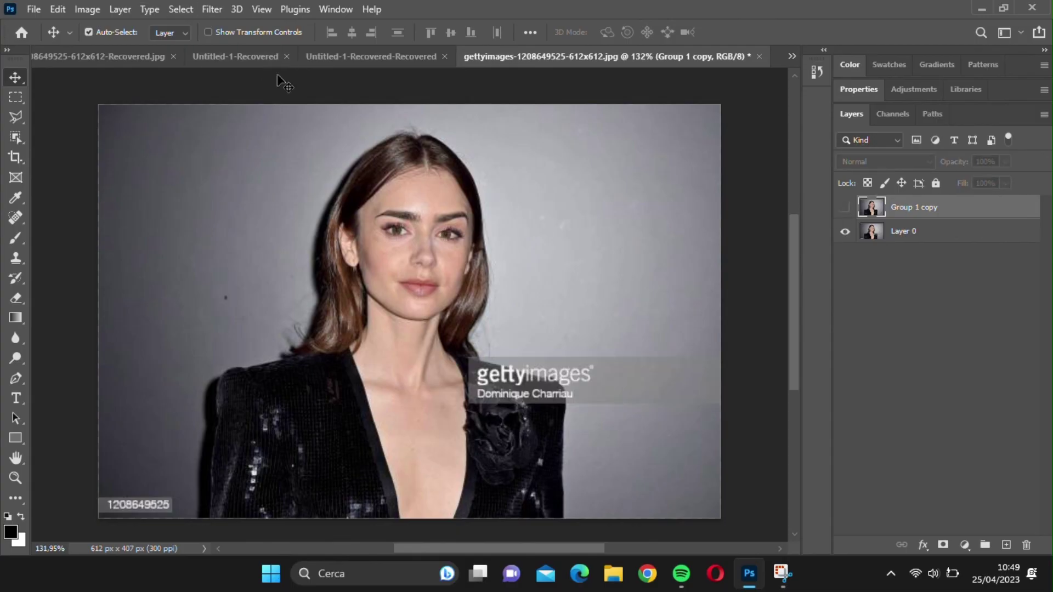